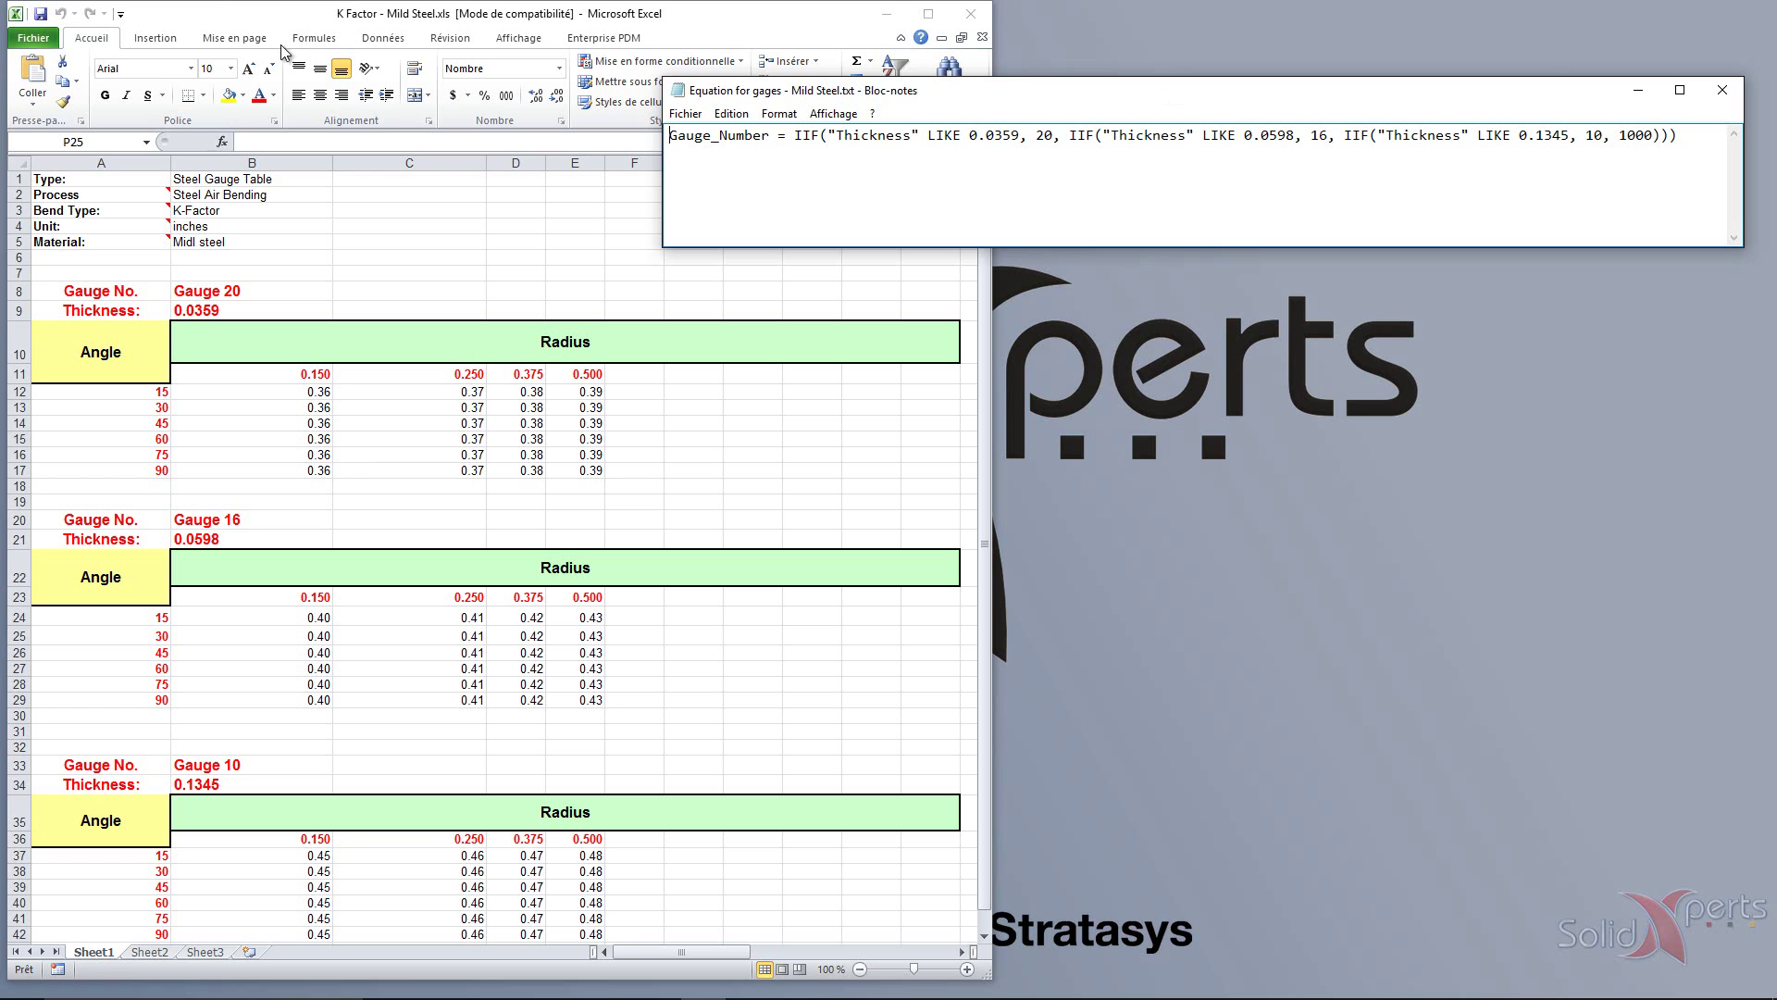
# Step: Bring the K Factor - Mild Steel workbook forward and select the Gauge 20 thickness in B9
pyautogui.click(257, 24)
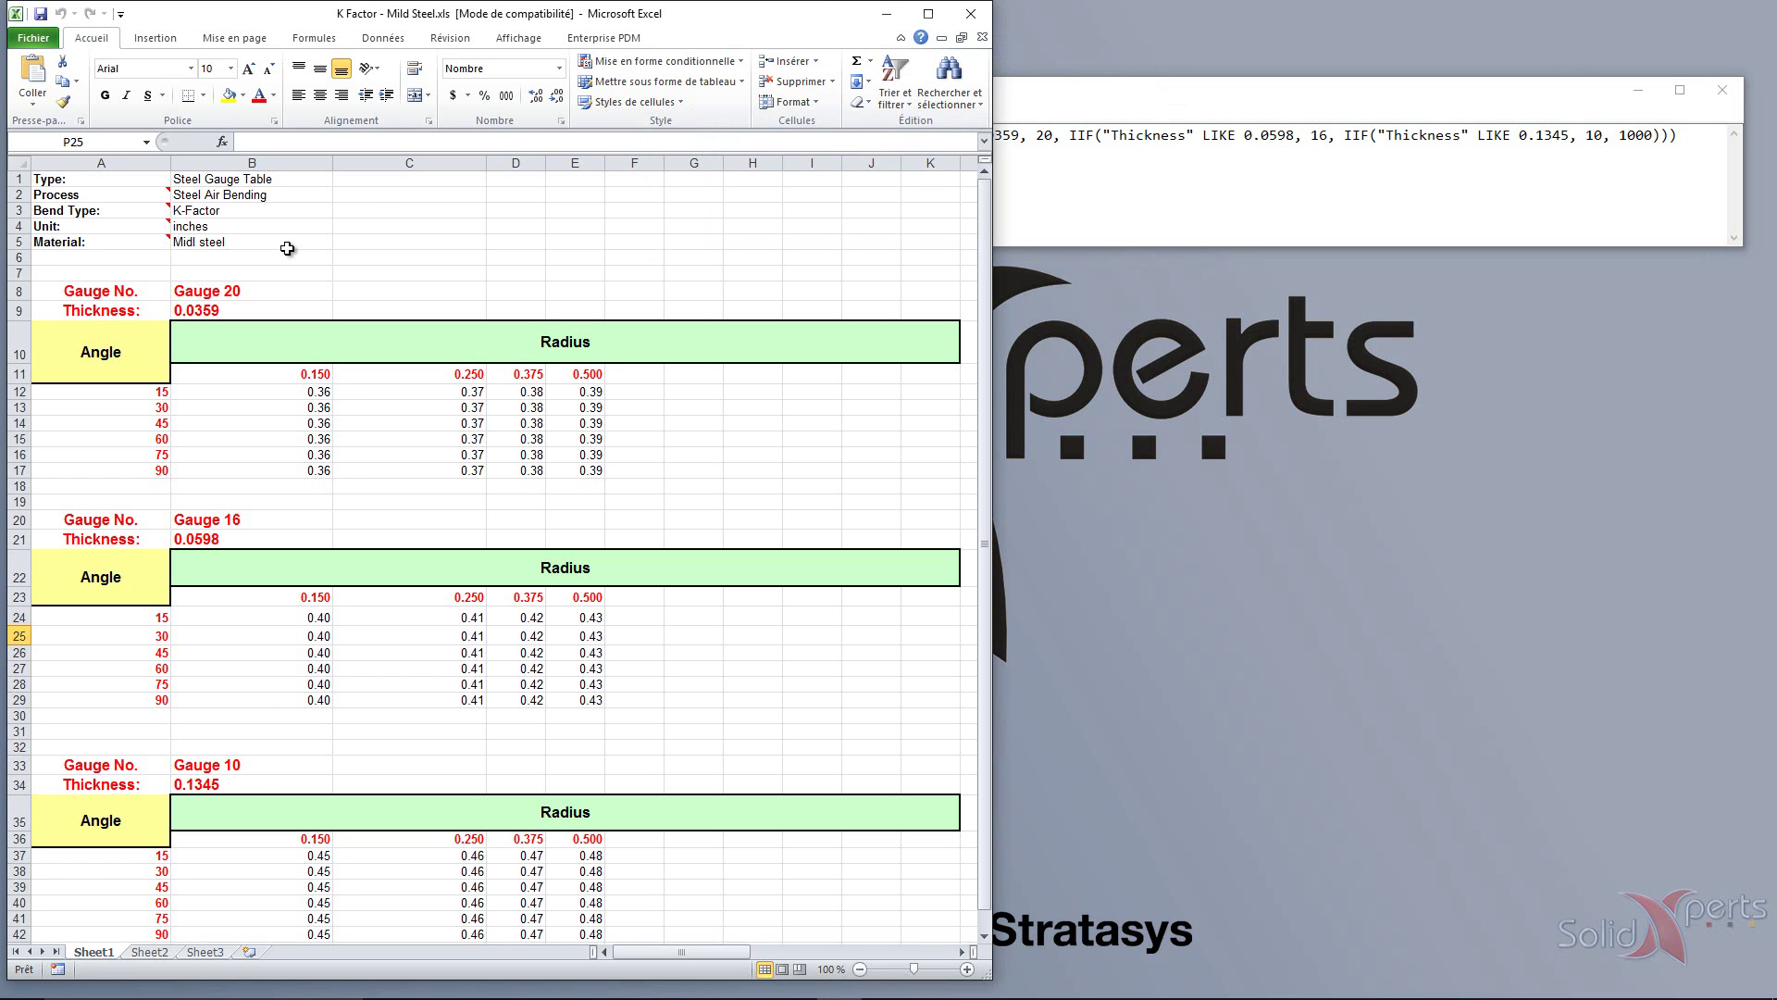
pyautogui.click(253, 311)
# Step: Check the Gauge 10 thickness 0.1345 in B34, then bring the Notepad gauge equation forward
pyautogui.click(231, 789)
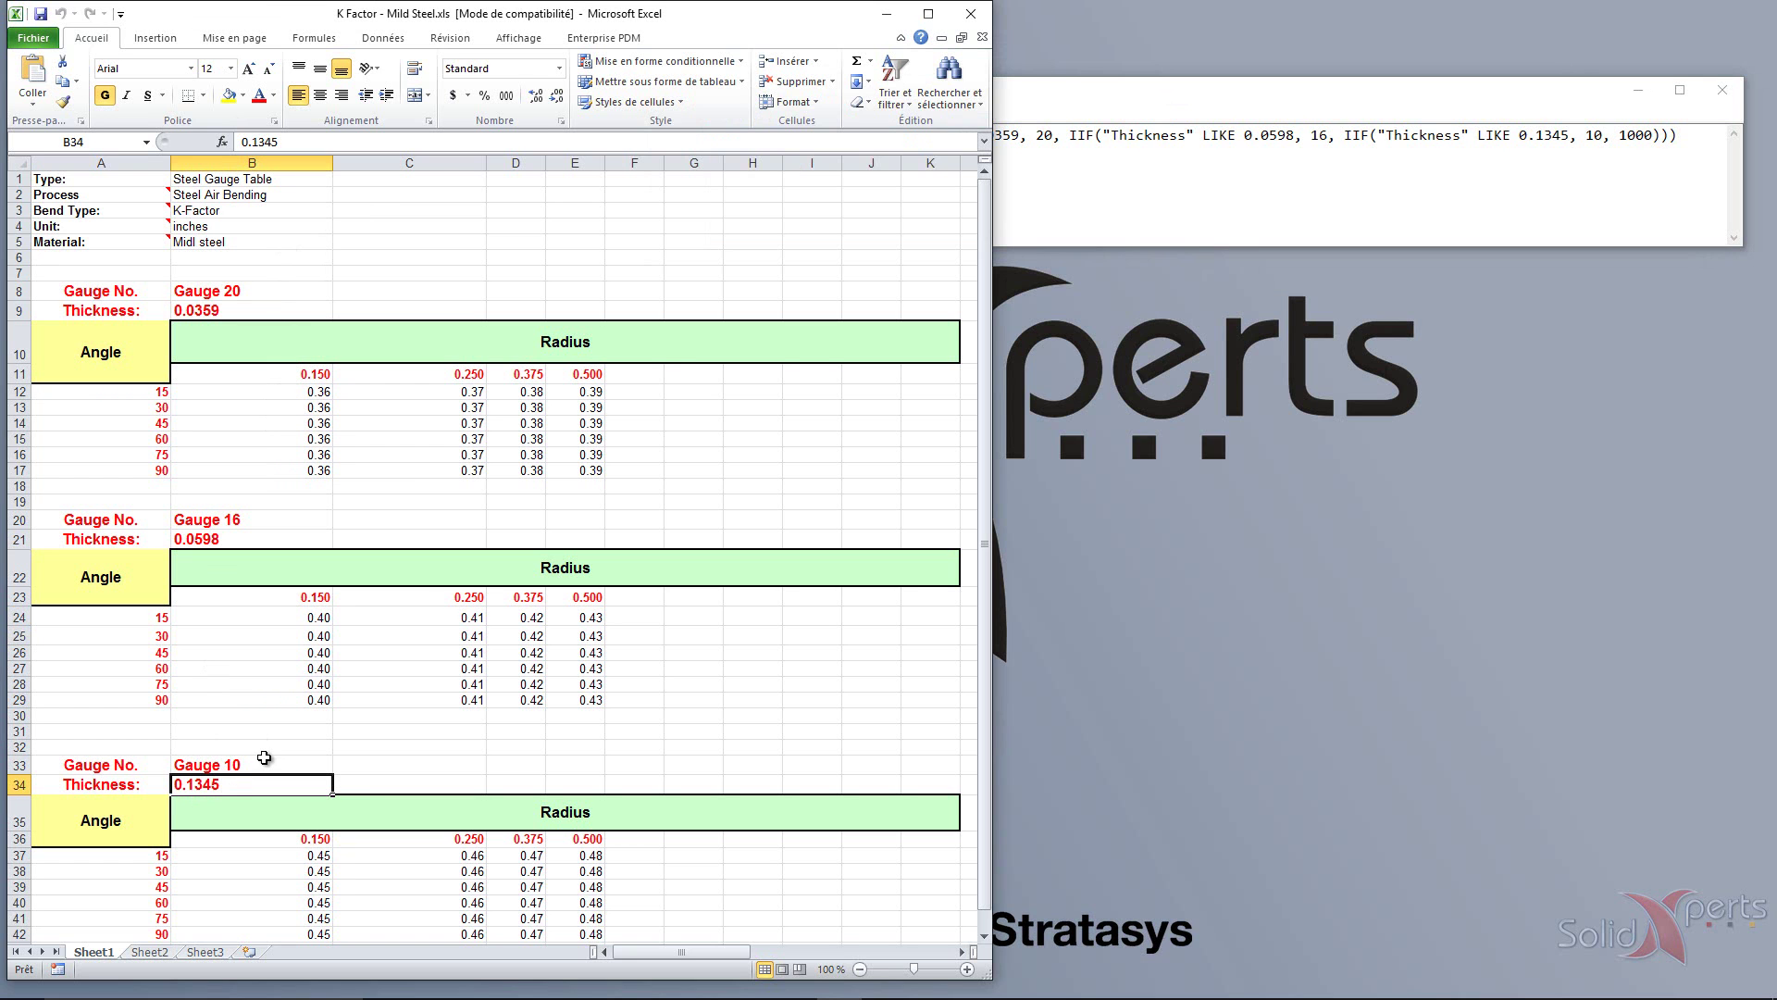
pyautogui.click(1168, 98)
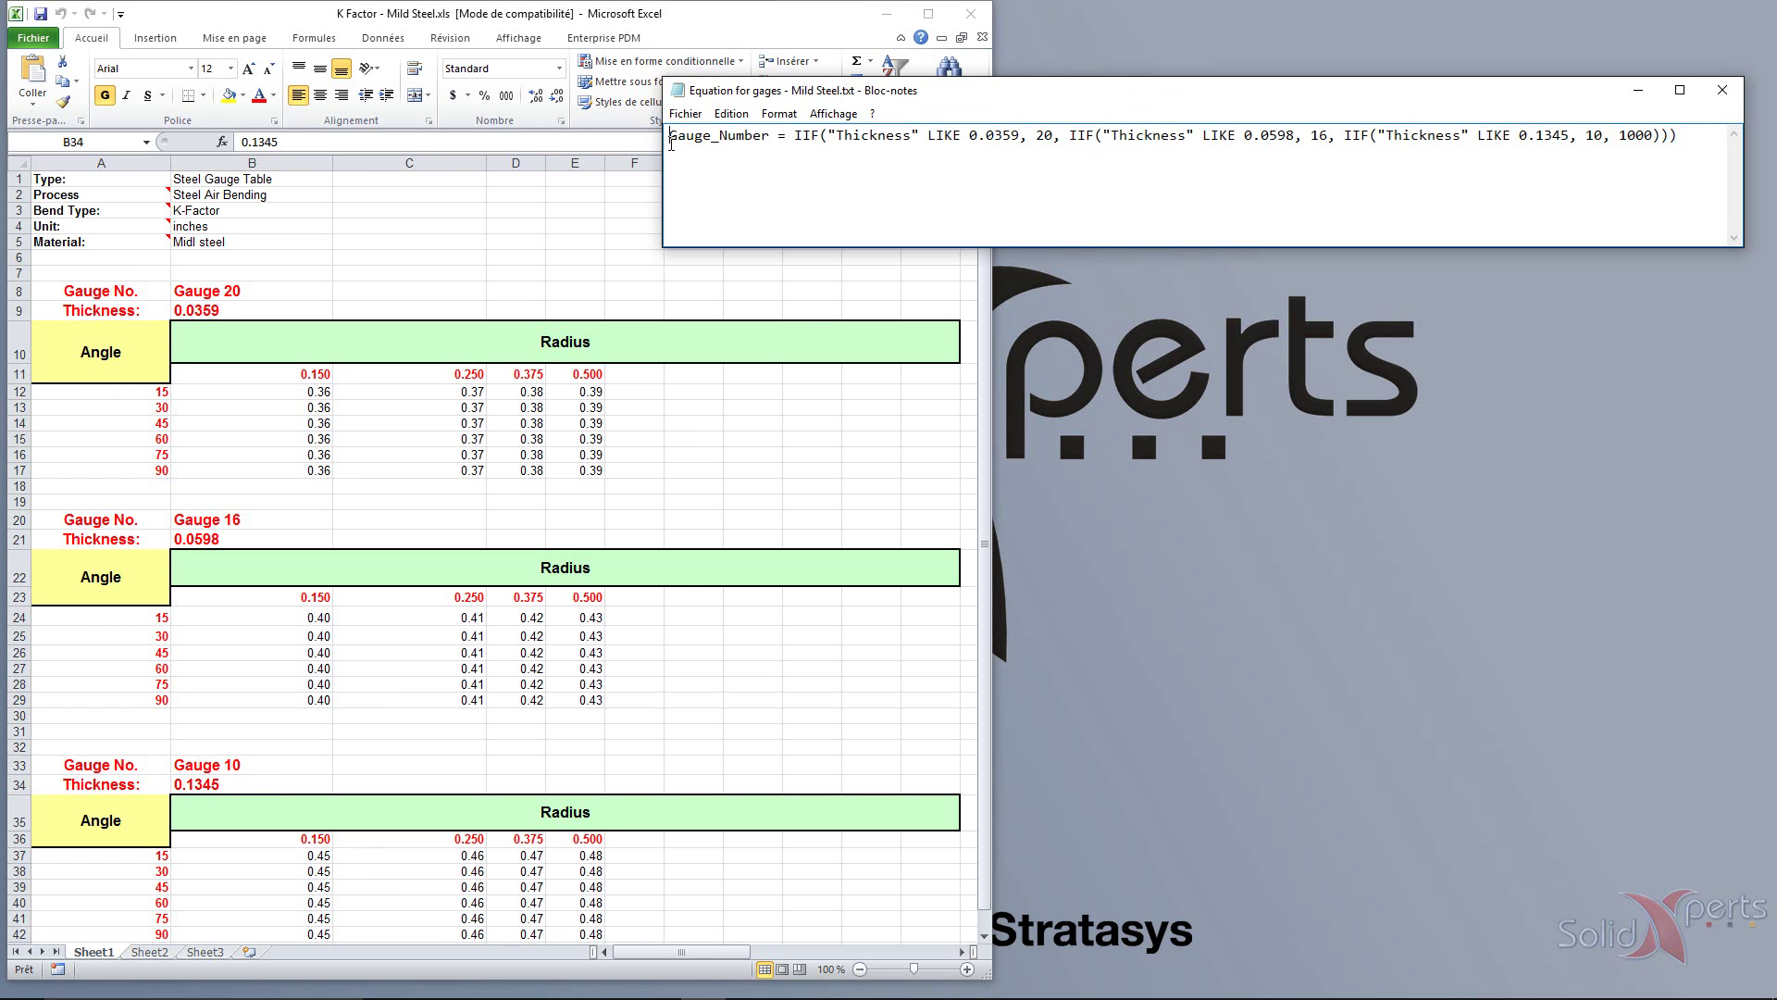
# Step: Highlight Gauge_Number, the LIKE comparison and the gauge 20 result for thickness 0.0359
pyautogui.moveTo(669, 137); pyautogui.dragTo(818, 138)
pyautogui.moveTo(927, 137); pyautogui.dragTo(959, 139)
pyautogui.click(969, 178)
pyautogui.doubleClick(1044, 137)
pyautogui.click(1000, 172)
# Step: Highlight the Thickness reference, 20 and Gauge_Number again, then close the Notepad equation file
pyautogui.moveTo(836, 139); pyautogui.dragTo(911, 146)
pyautogui.doubleClick(1039, 137)
pyautogui.moveTo(671, 137); pyautogui.dragTo(770, 137)
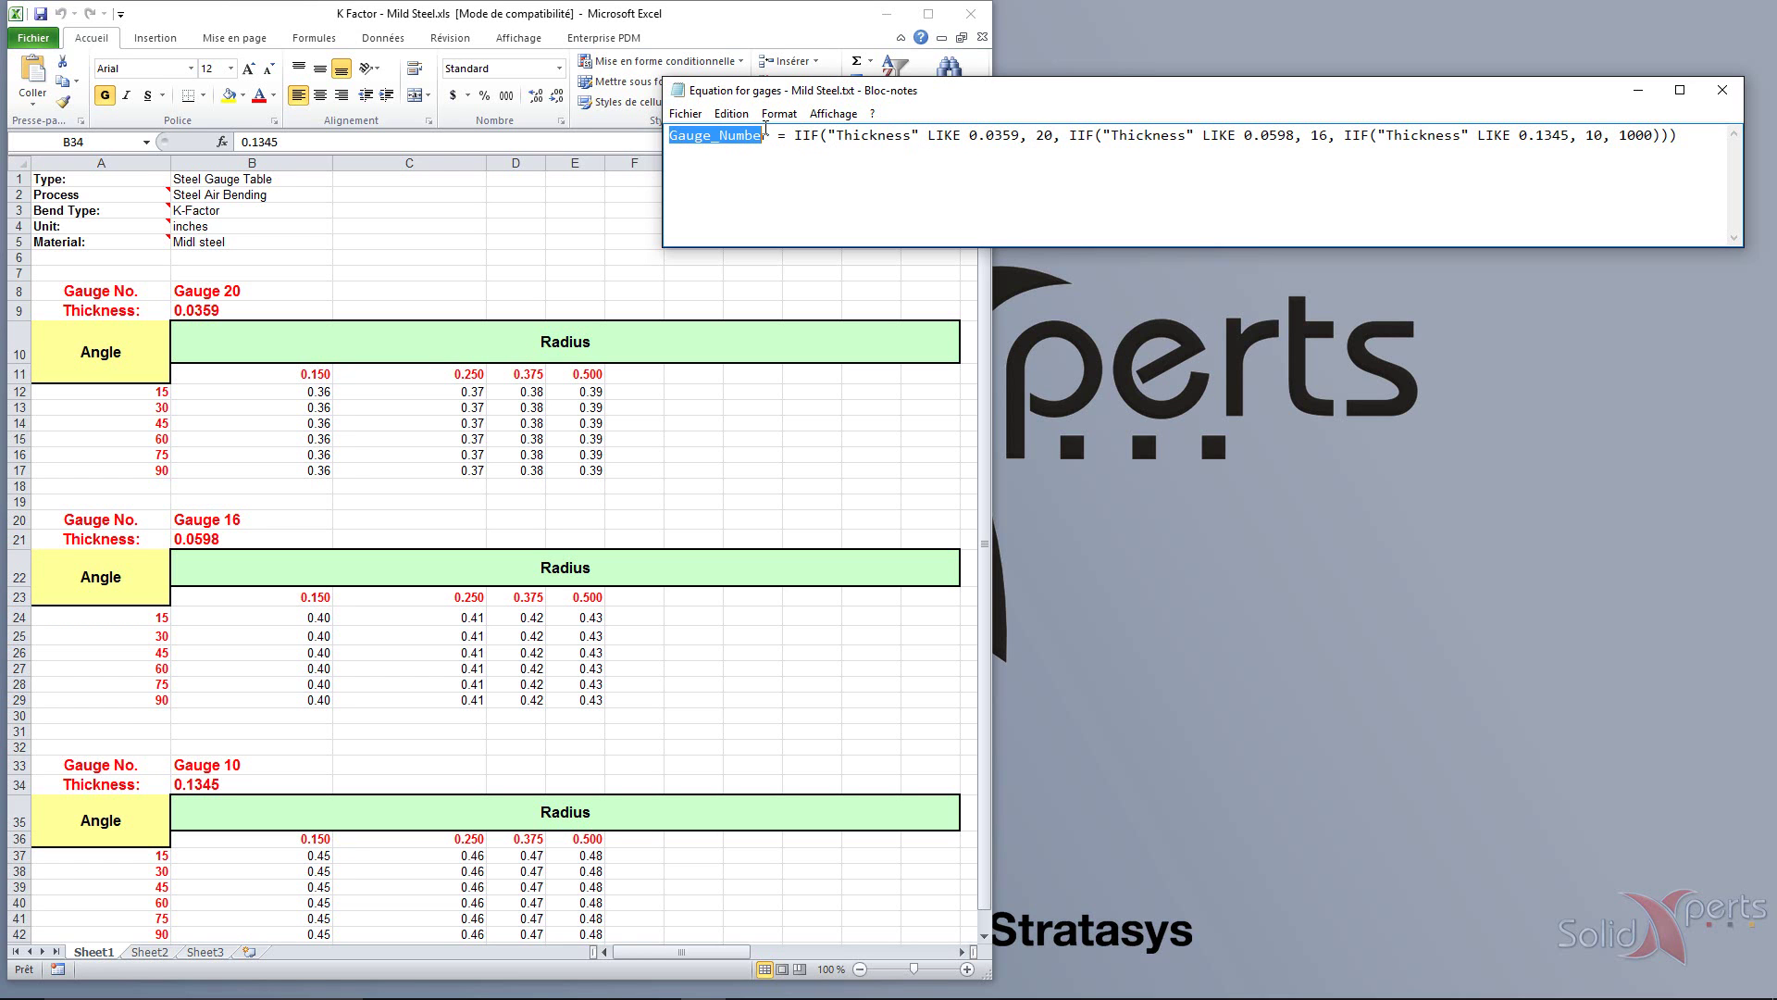
pyautogui.click(755, 169)
pyautogui.click(1722, 93)
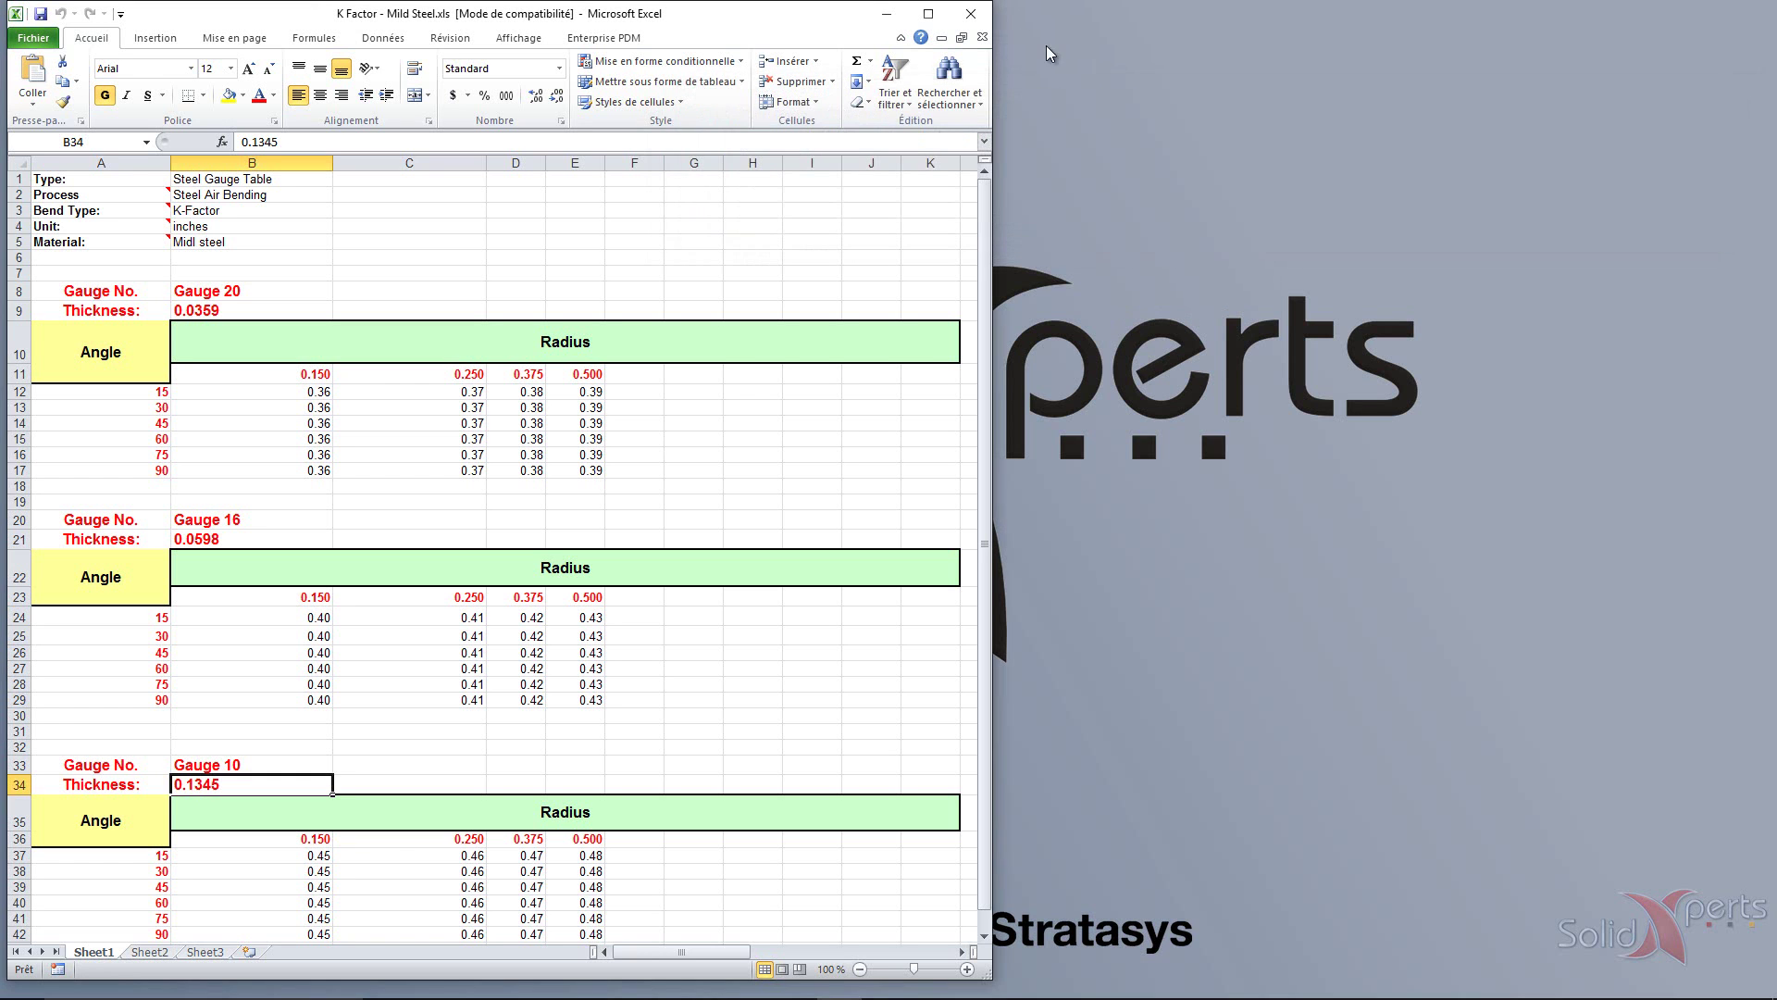
# Step: Close Excel and drive the Sheet-Metal feature from the K FACTOR - MILD STEEL gauge table for all configurations
pyautogui.click(970, 13)
pyautogui.click(1111, 980)
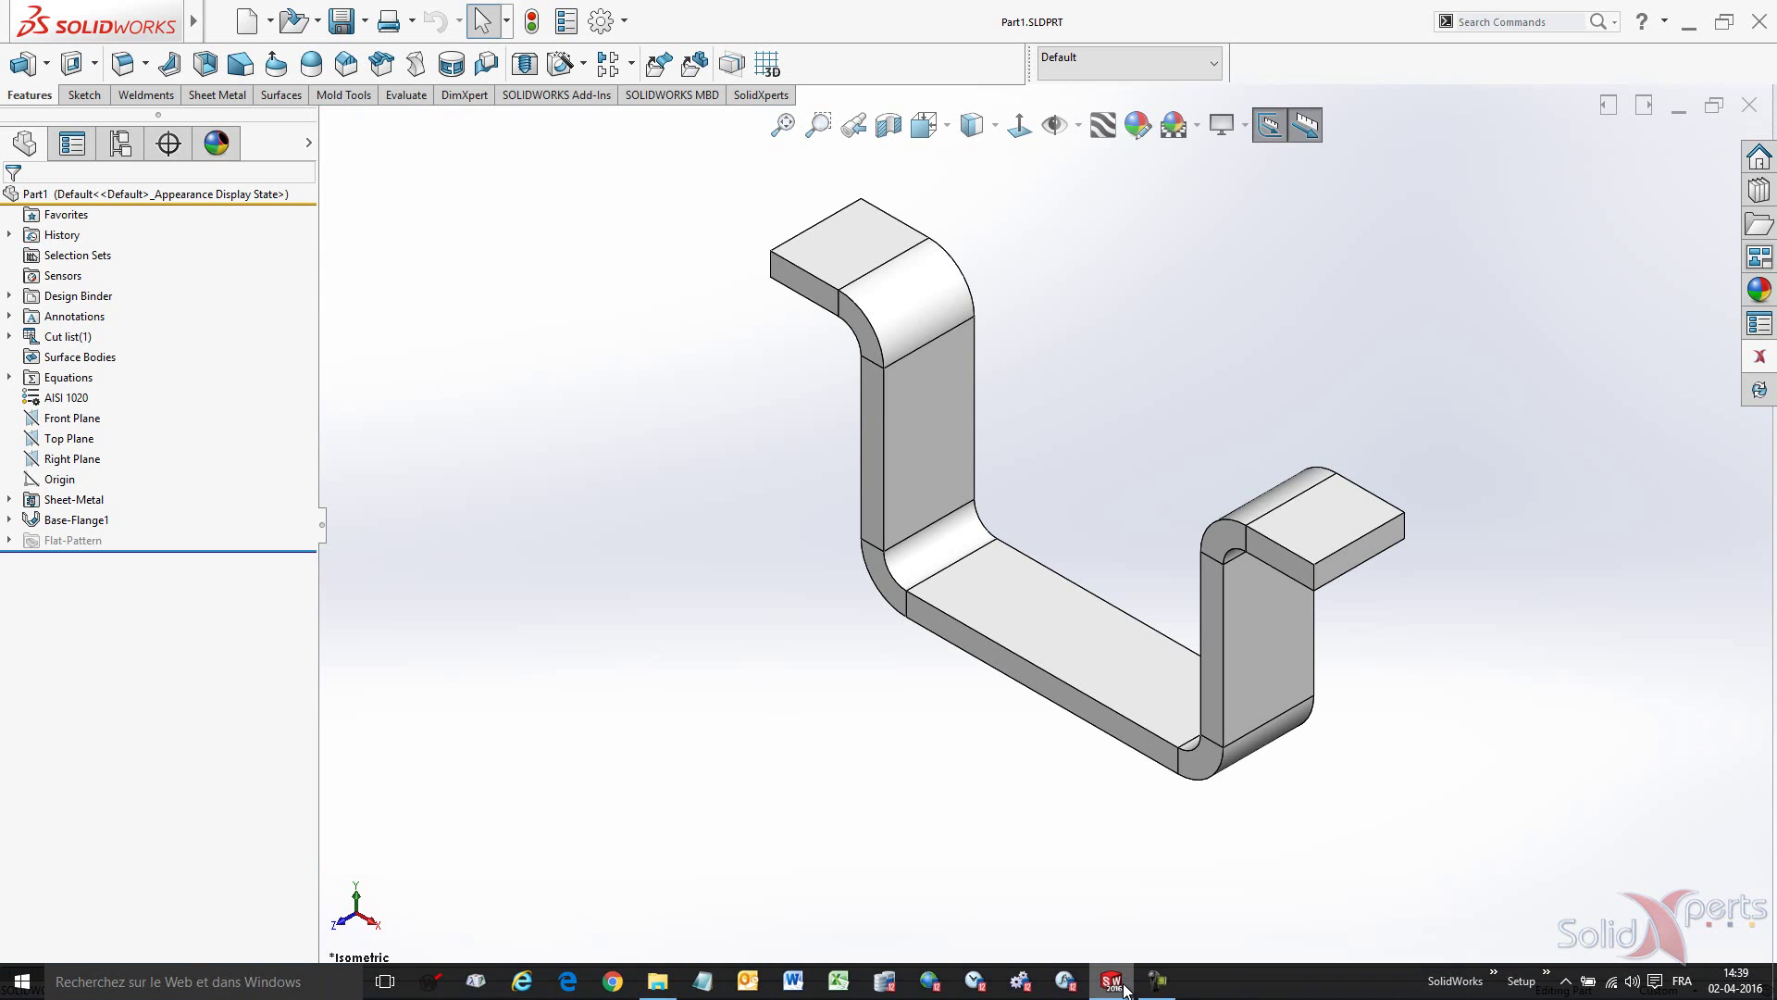
pyautogui.click(37, 501)
pyautogui.click(44, 450)
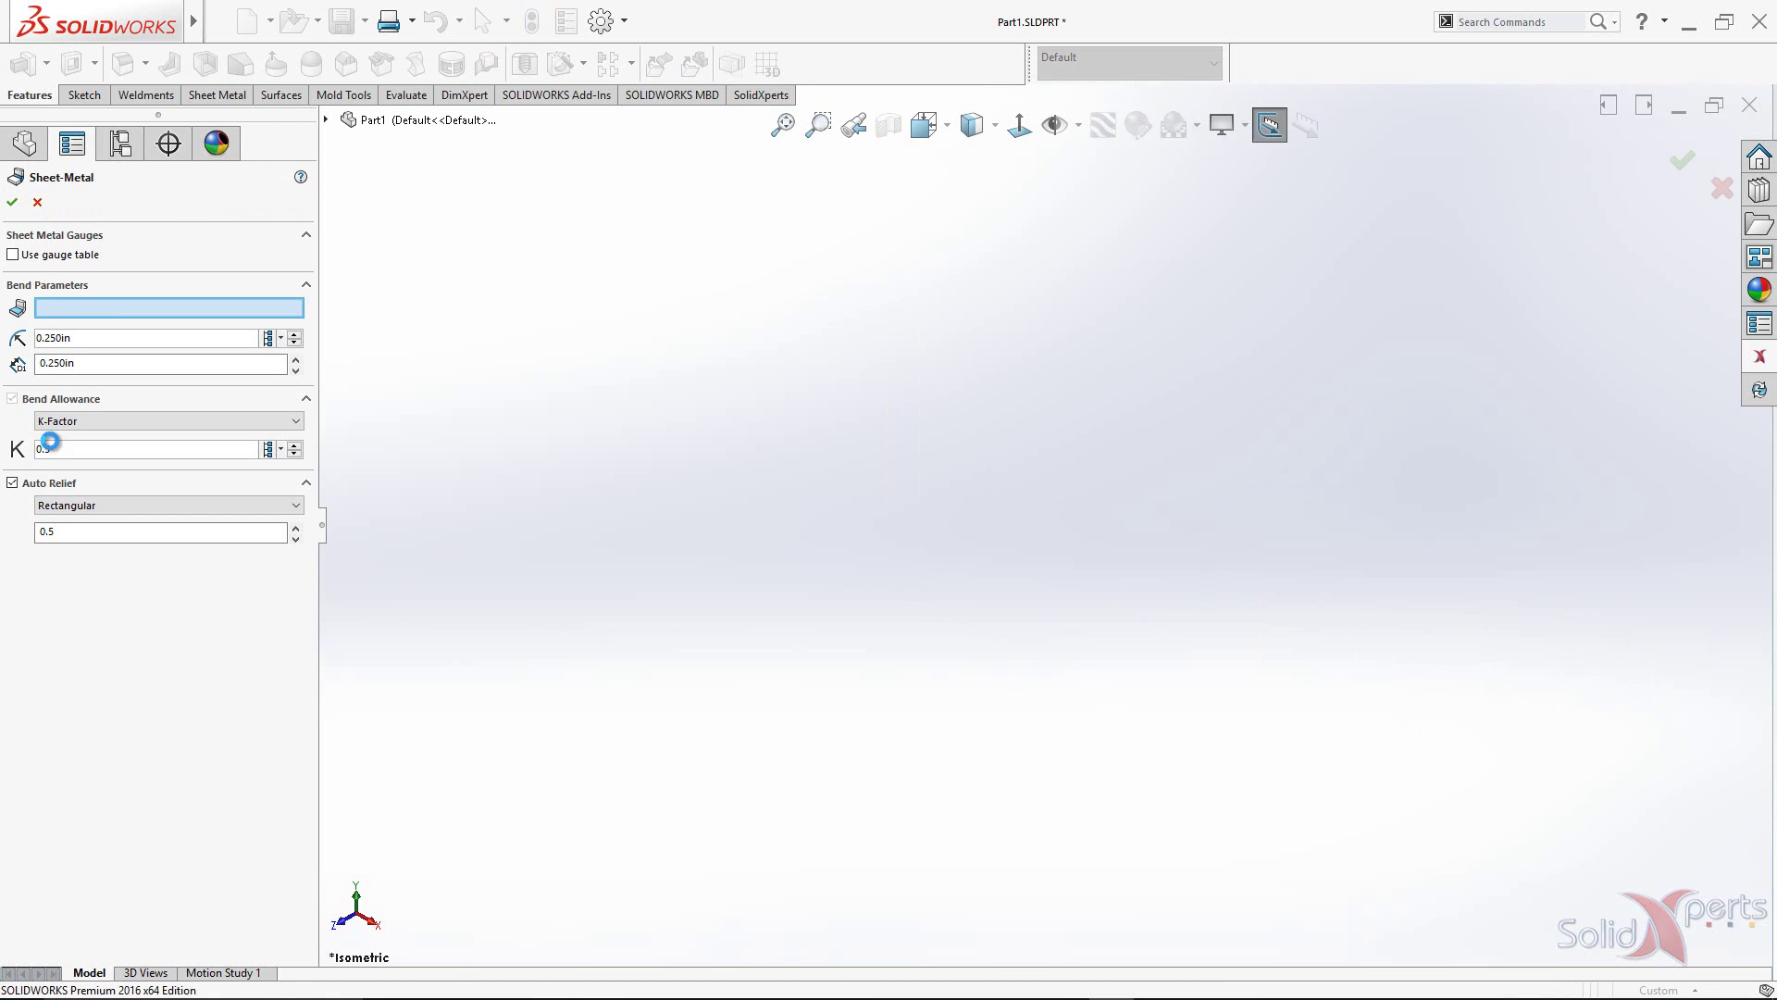
pyautogui.click(13, 257)
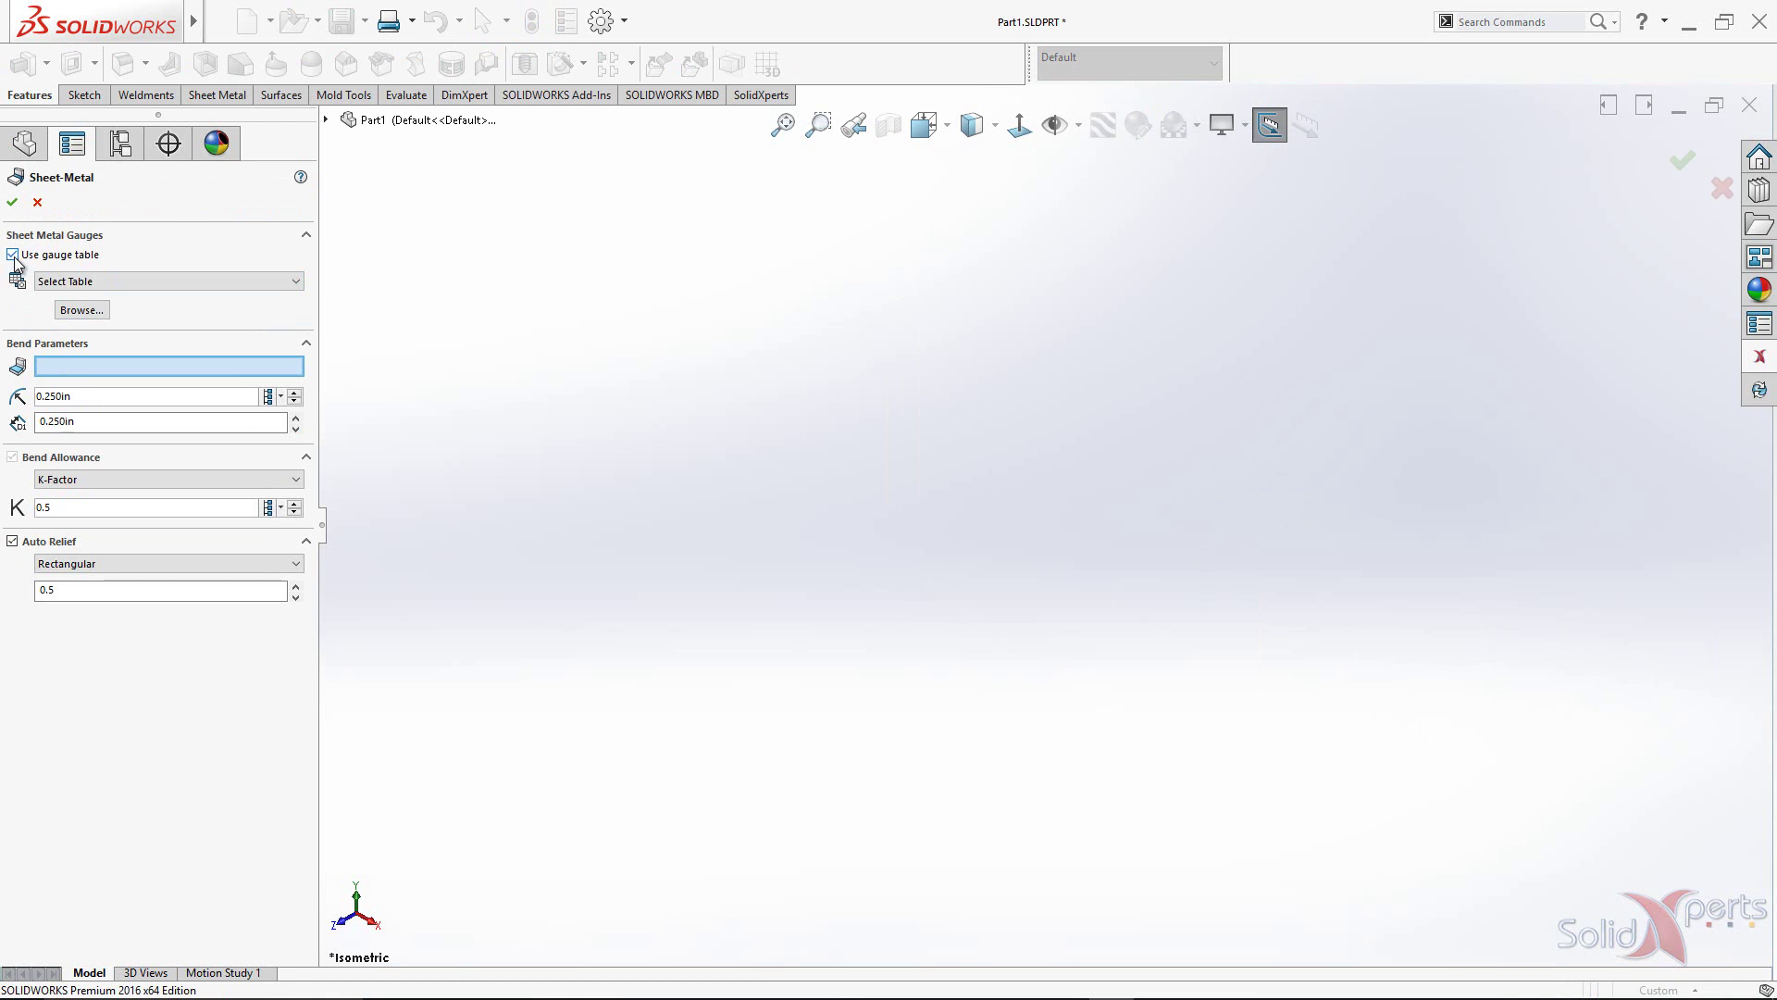
pyautogui.click(101, 285)
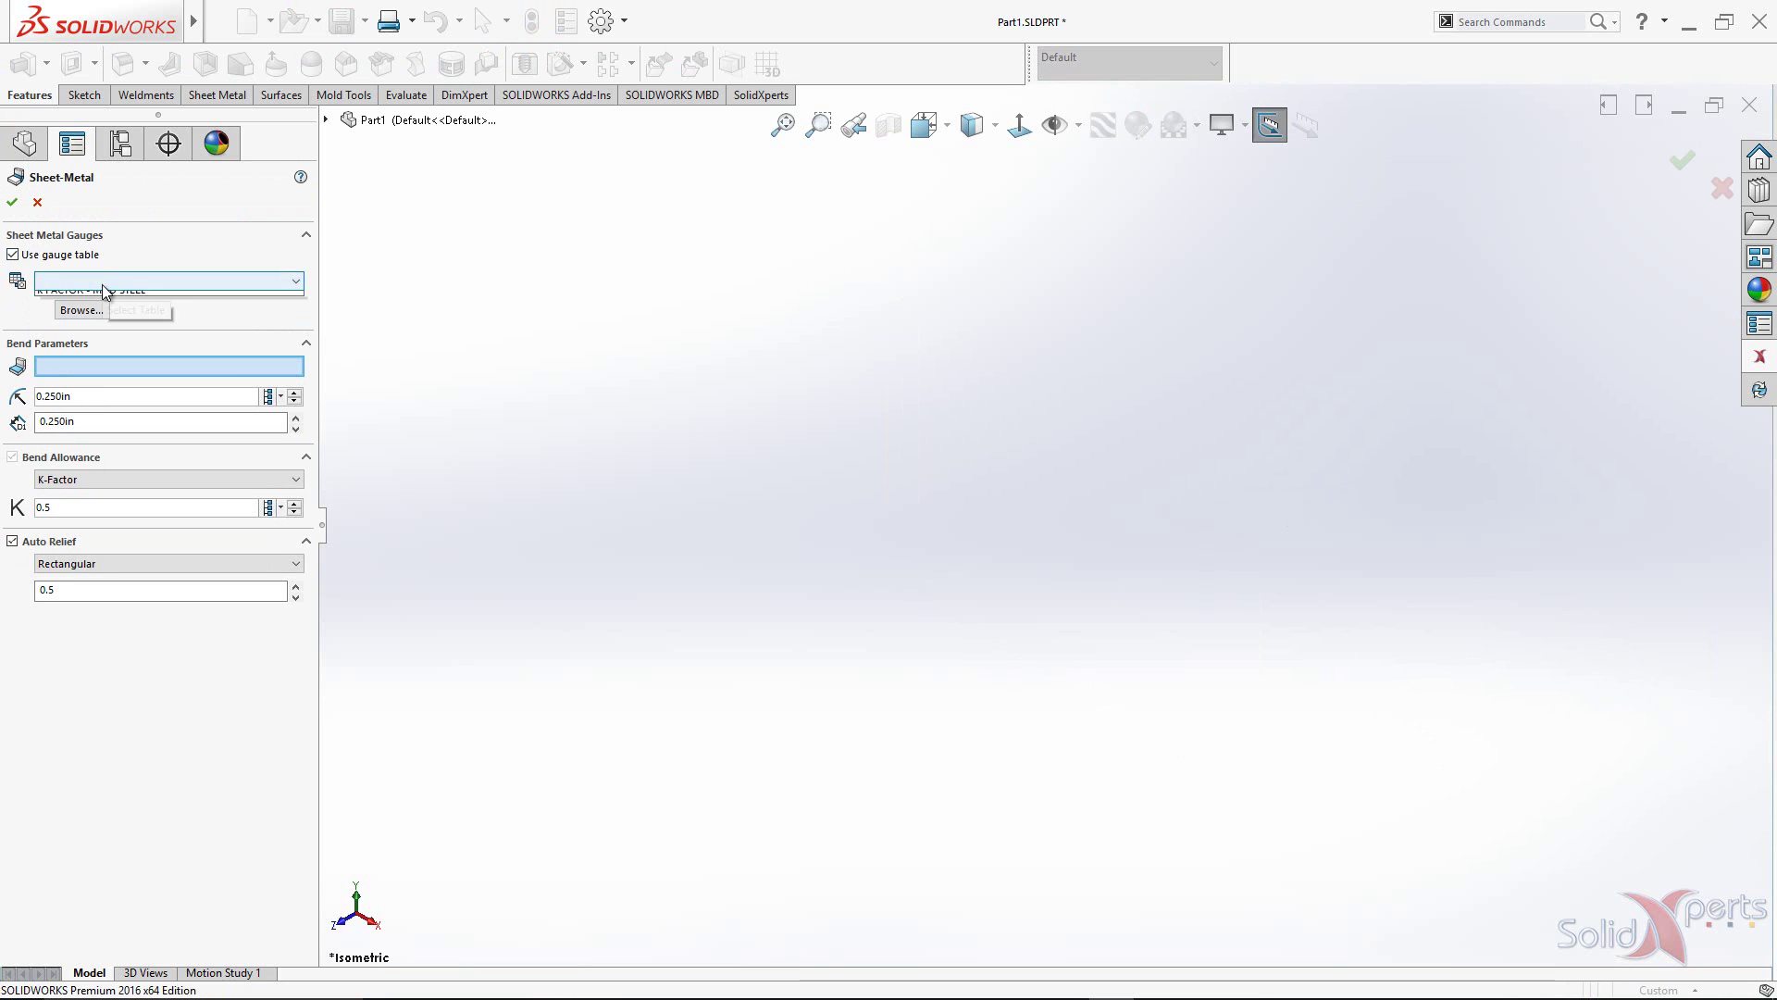
pyautogui.click(93, 297)
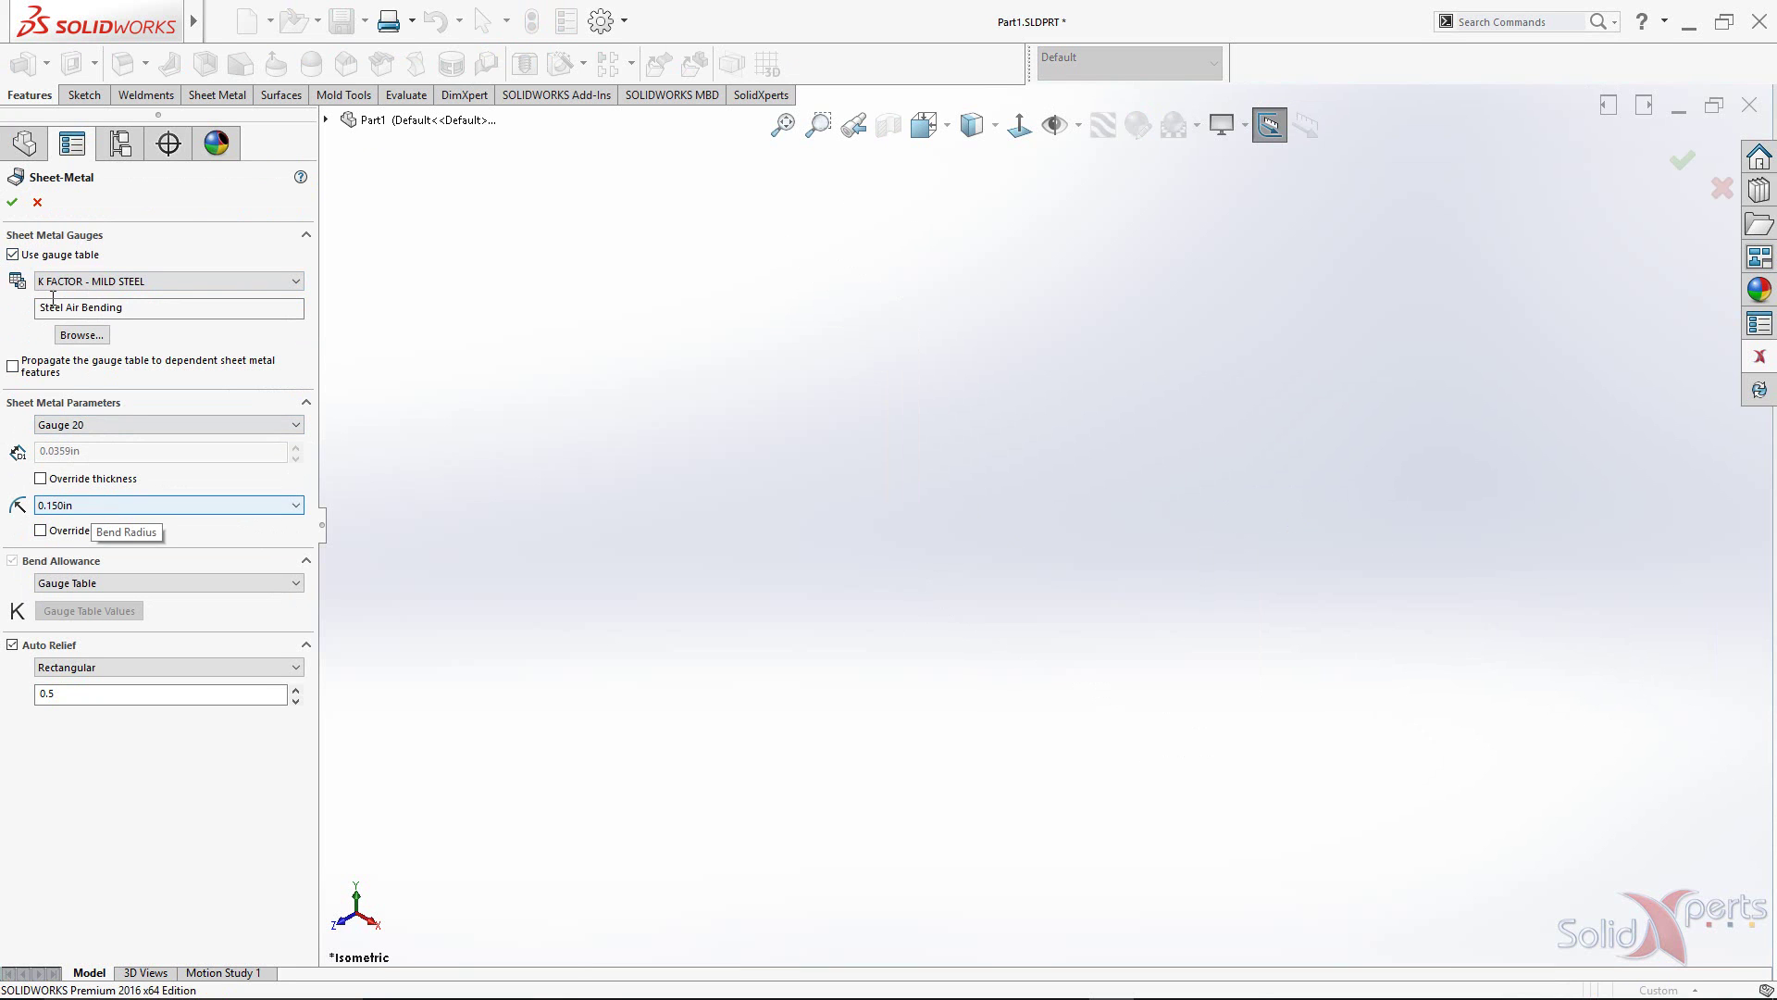
pyautogui.click(12, 204)
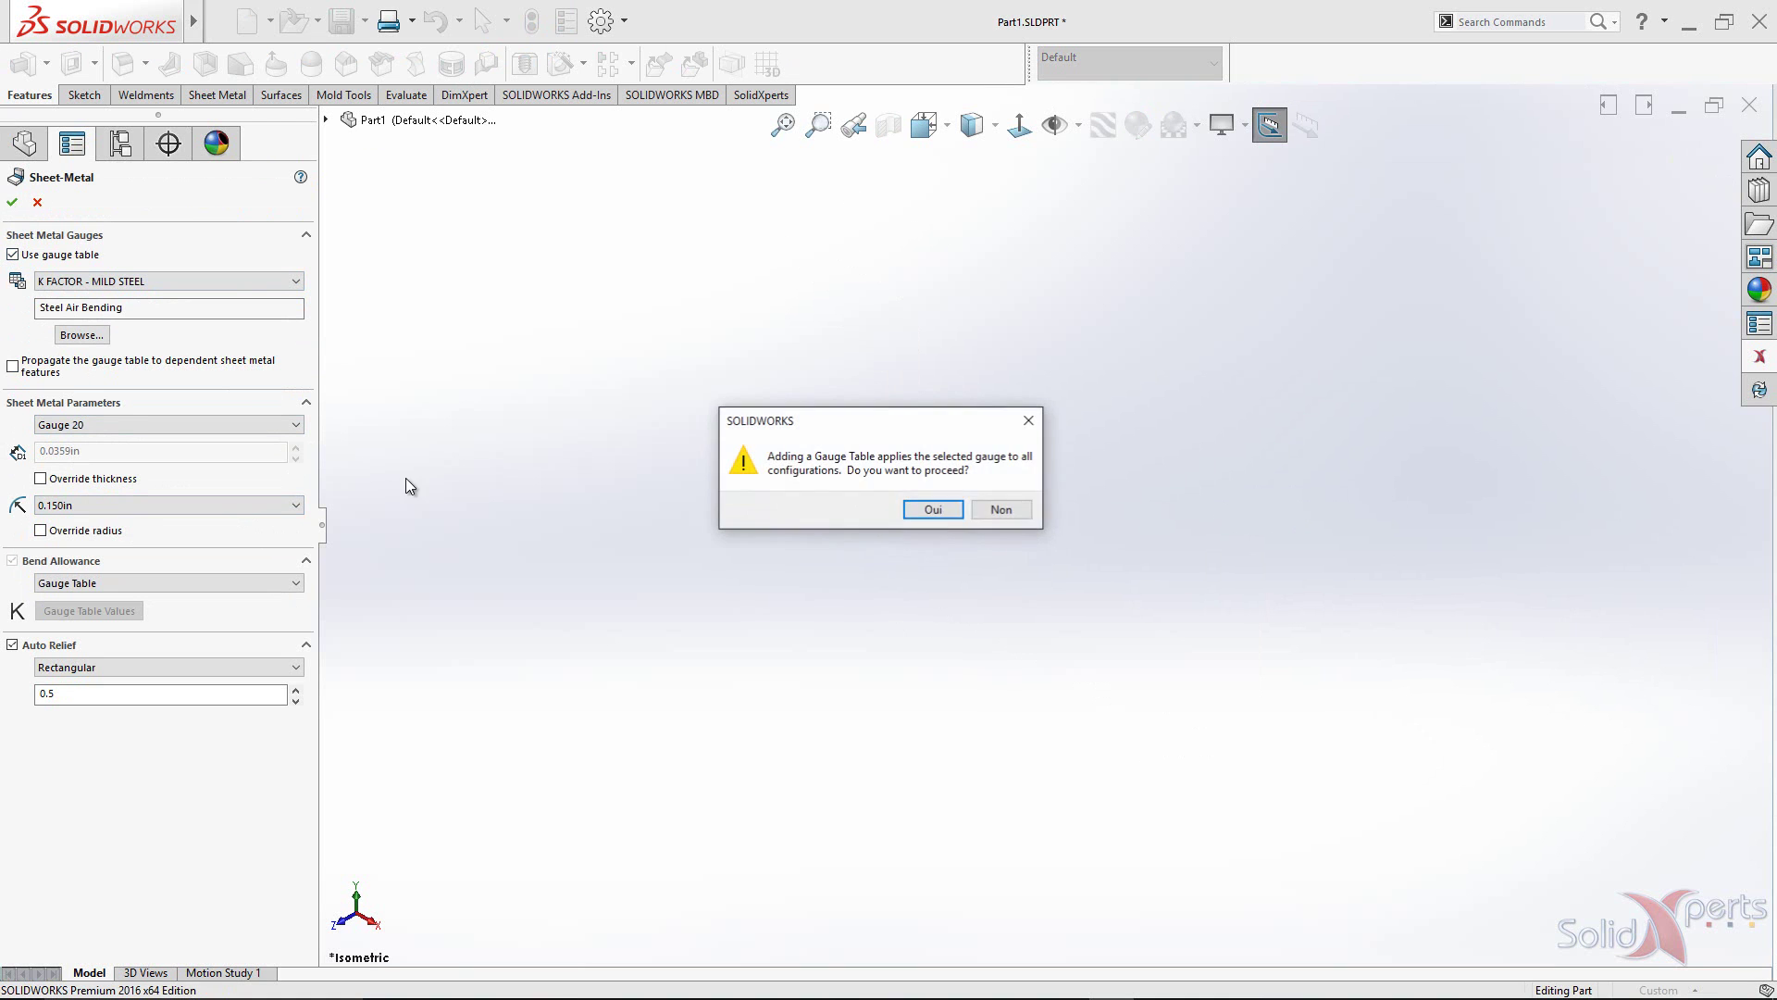
pyautogui.click(931, 510)
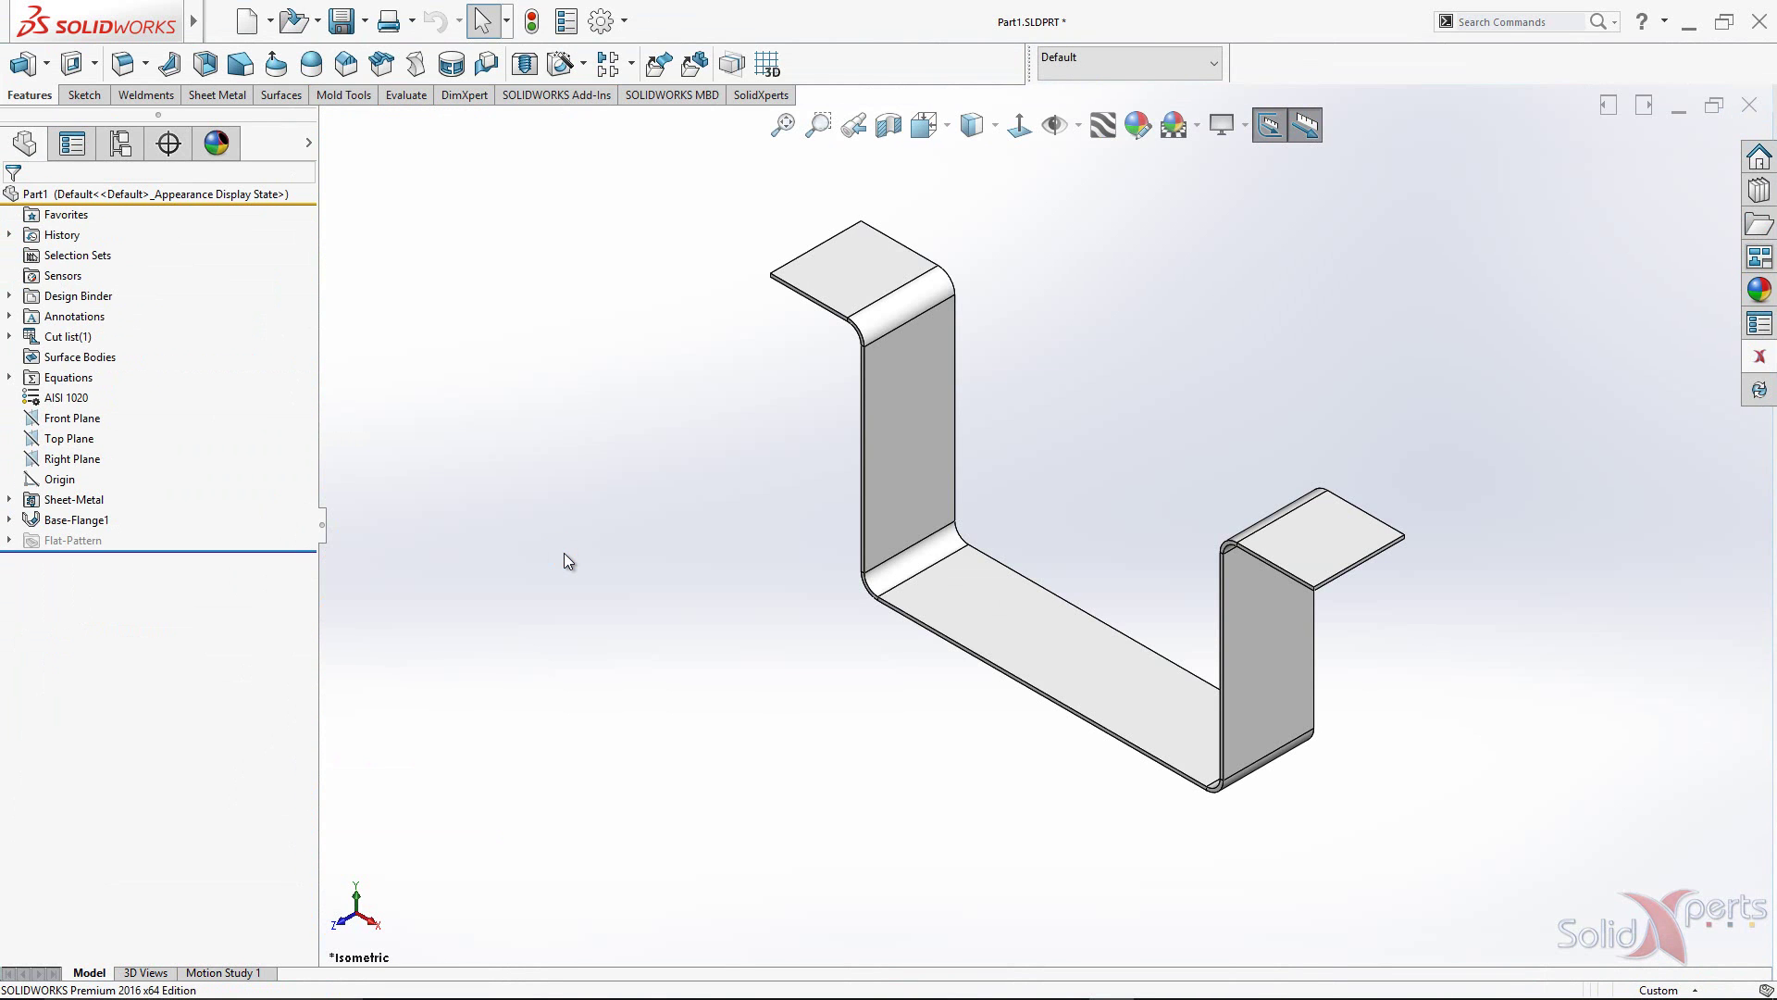
# Step: Import Gauge_Number from Equation for gages - Mild Steel.txt, unlinked from the file, via Manage Equations
pyautogui.rightClick(31, 386)
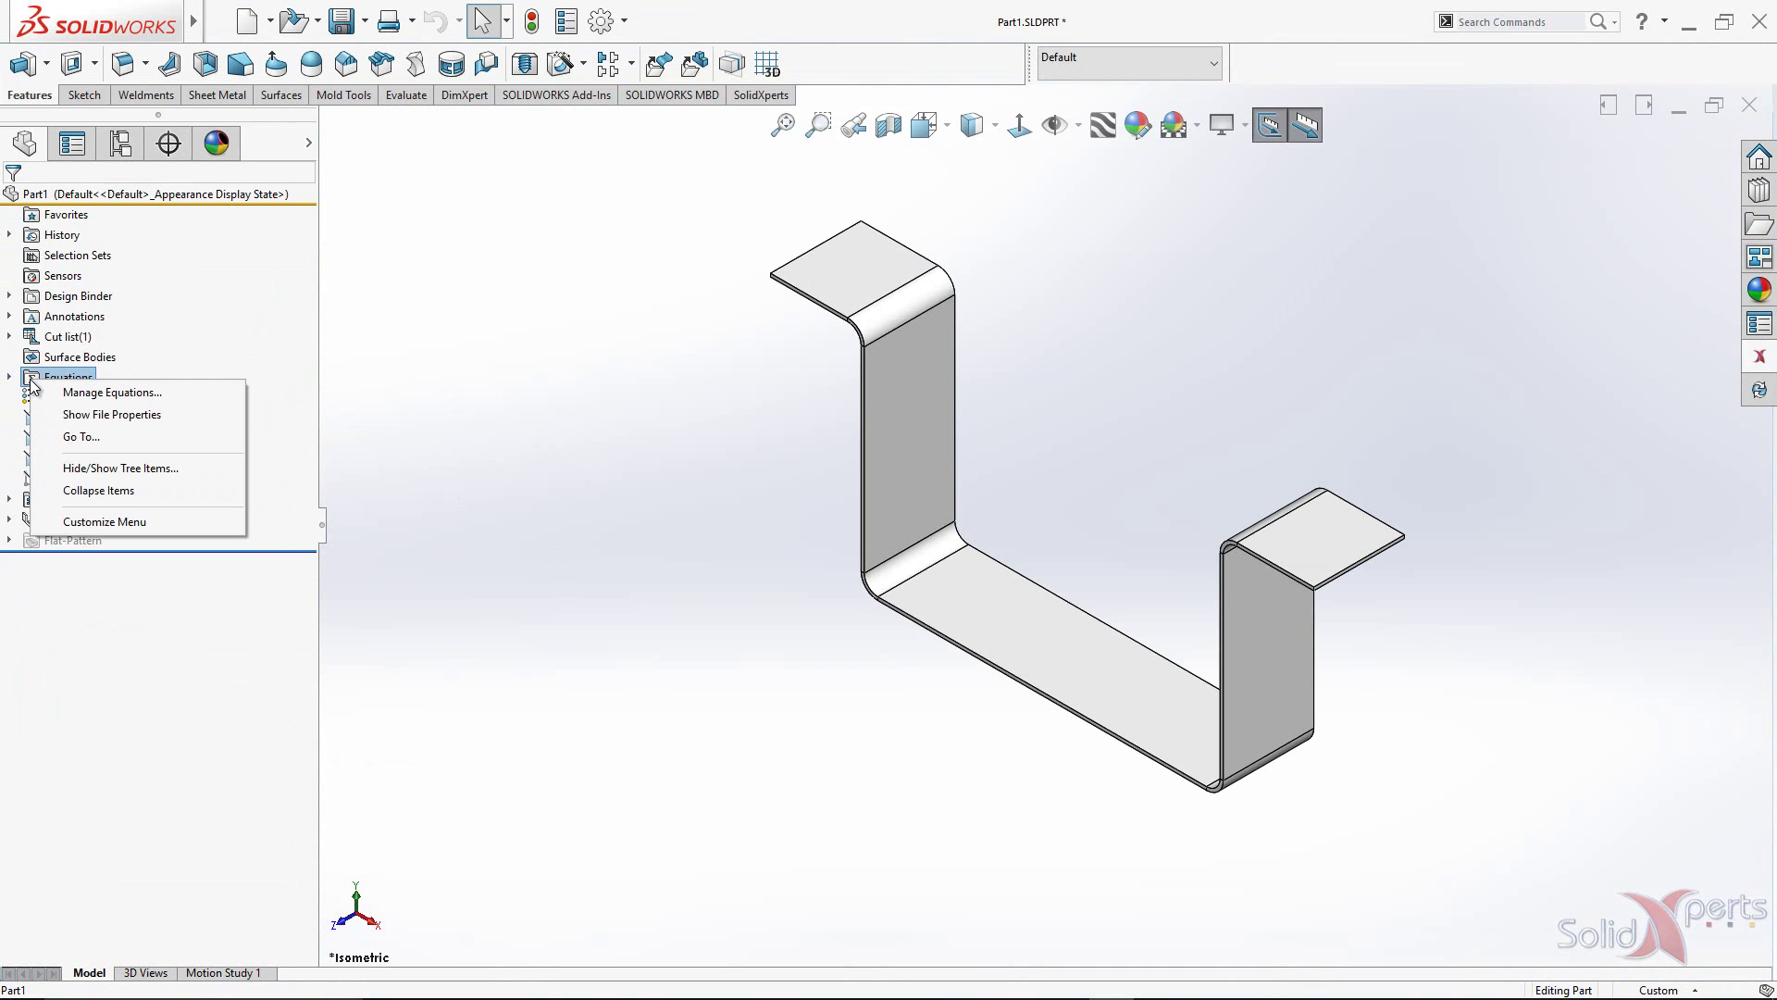
pyautogui.click(80, 400)
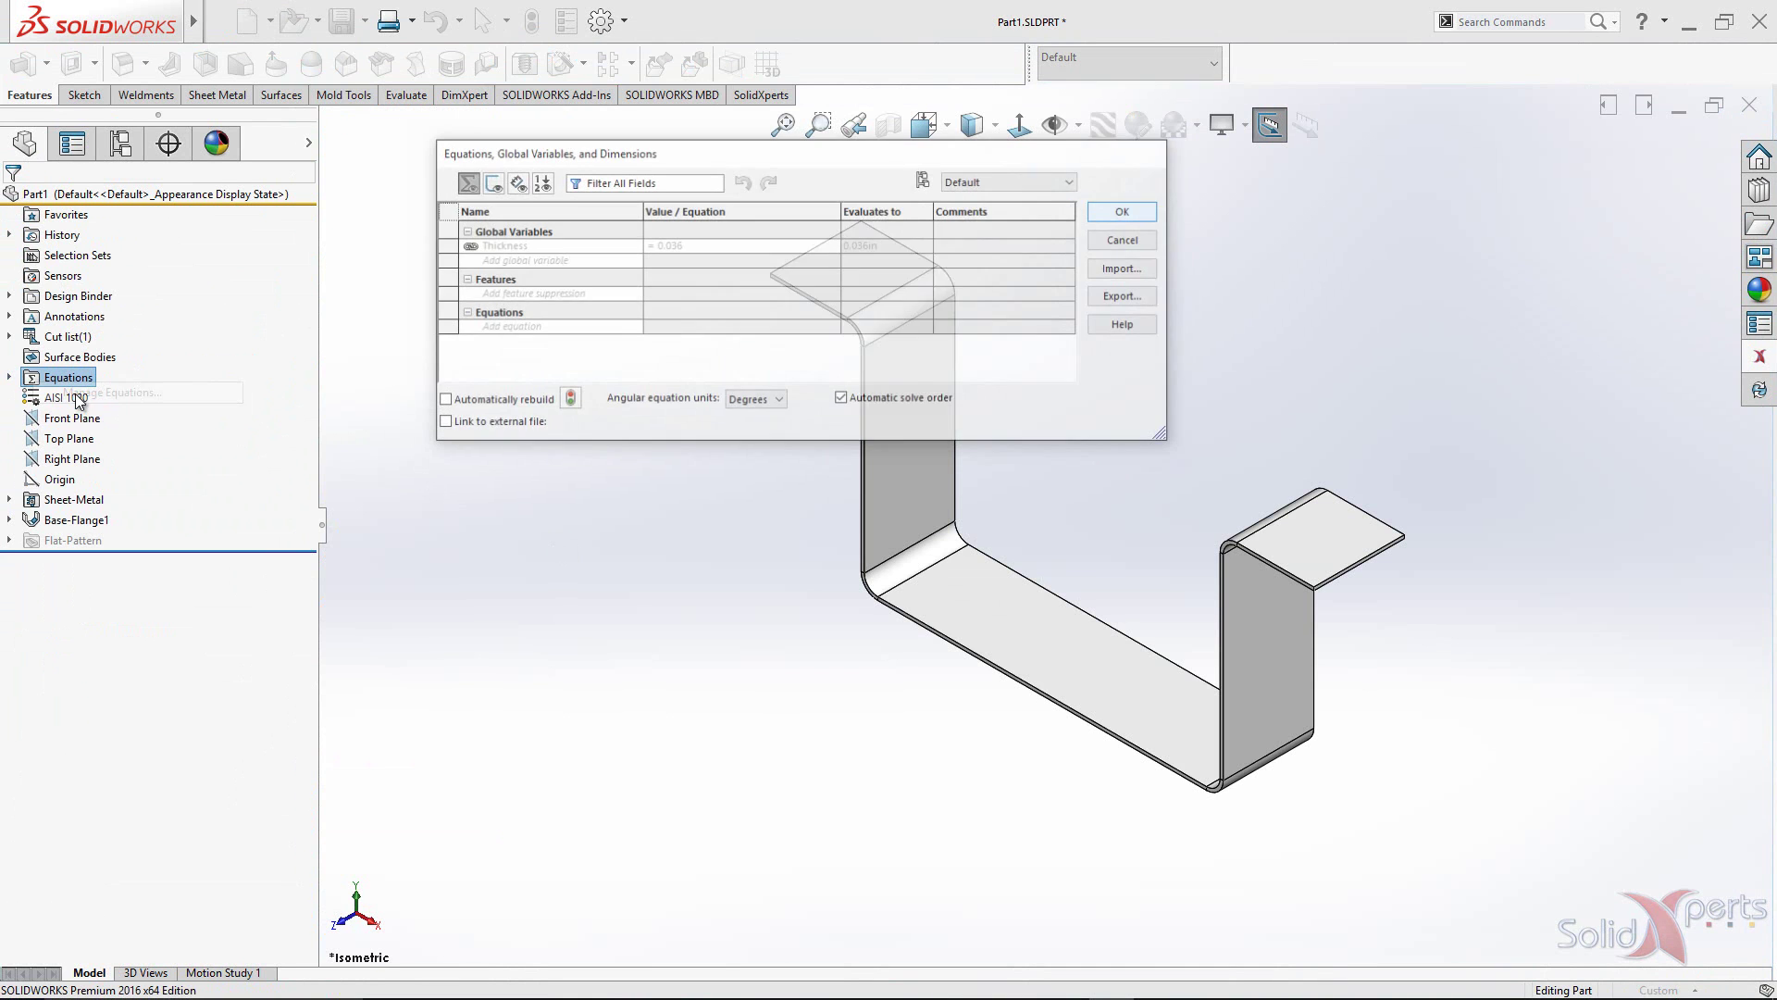
pyautogui.click(1119, 271)
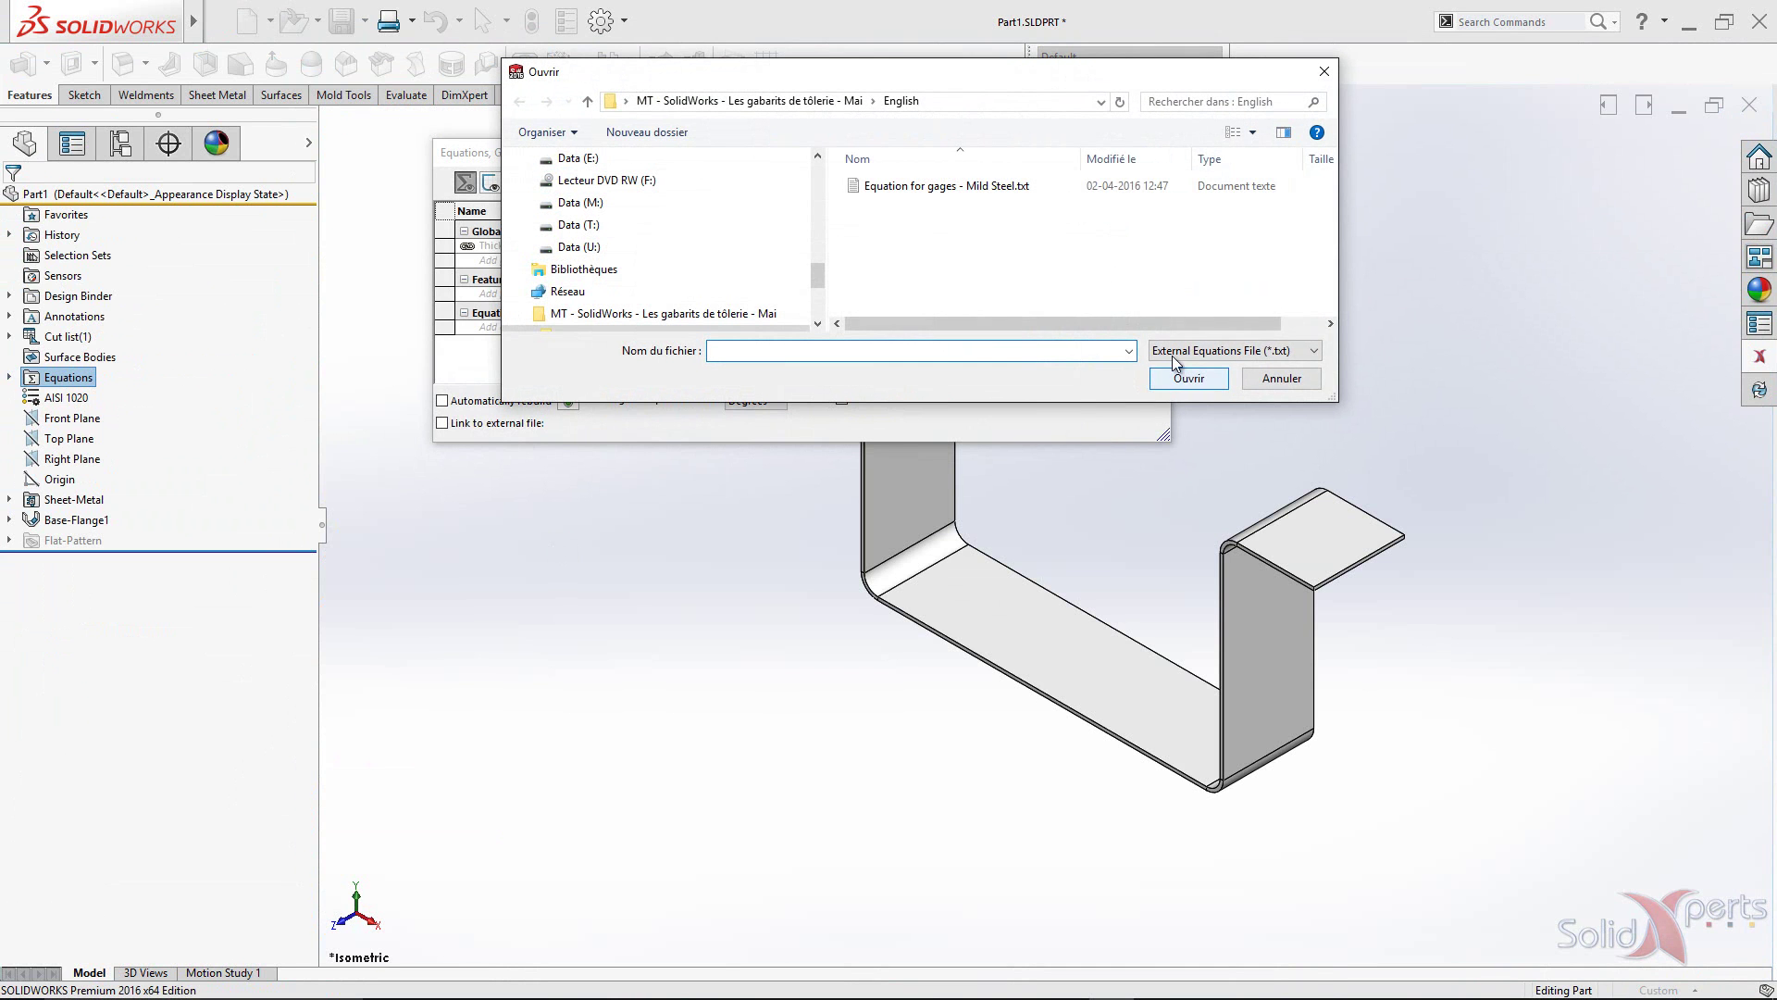
pyautogui.click(943, 187)
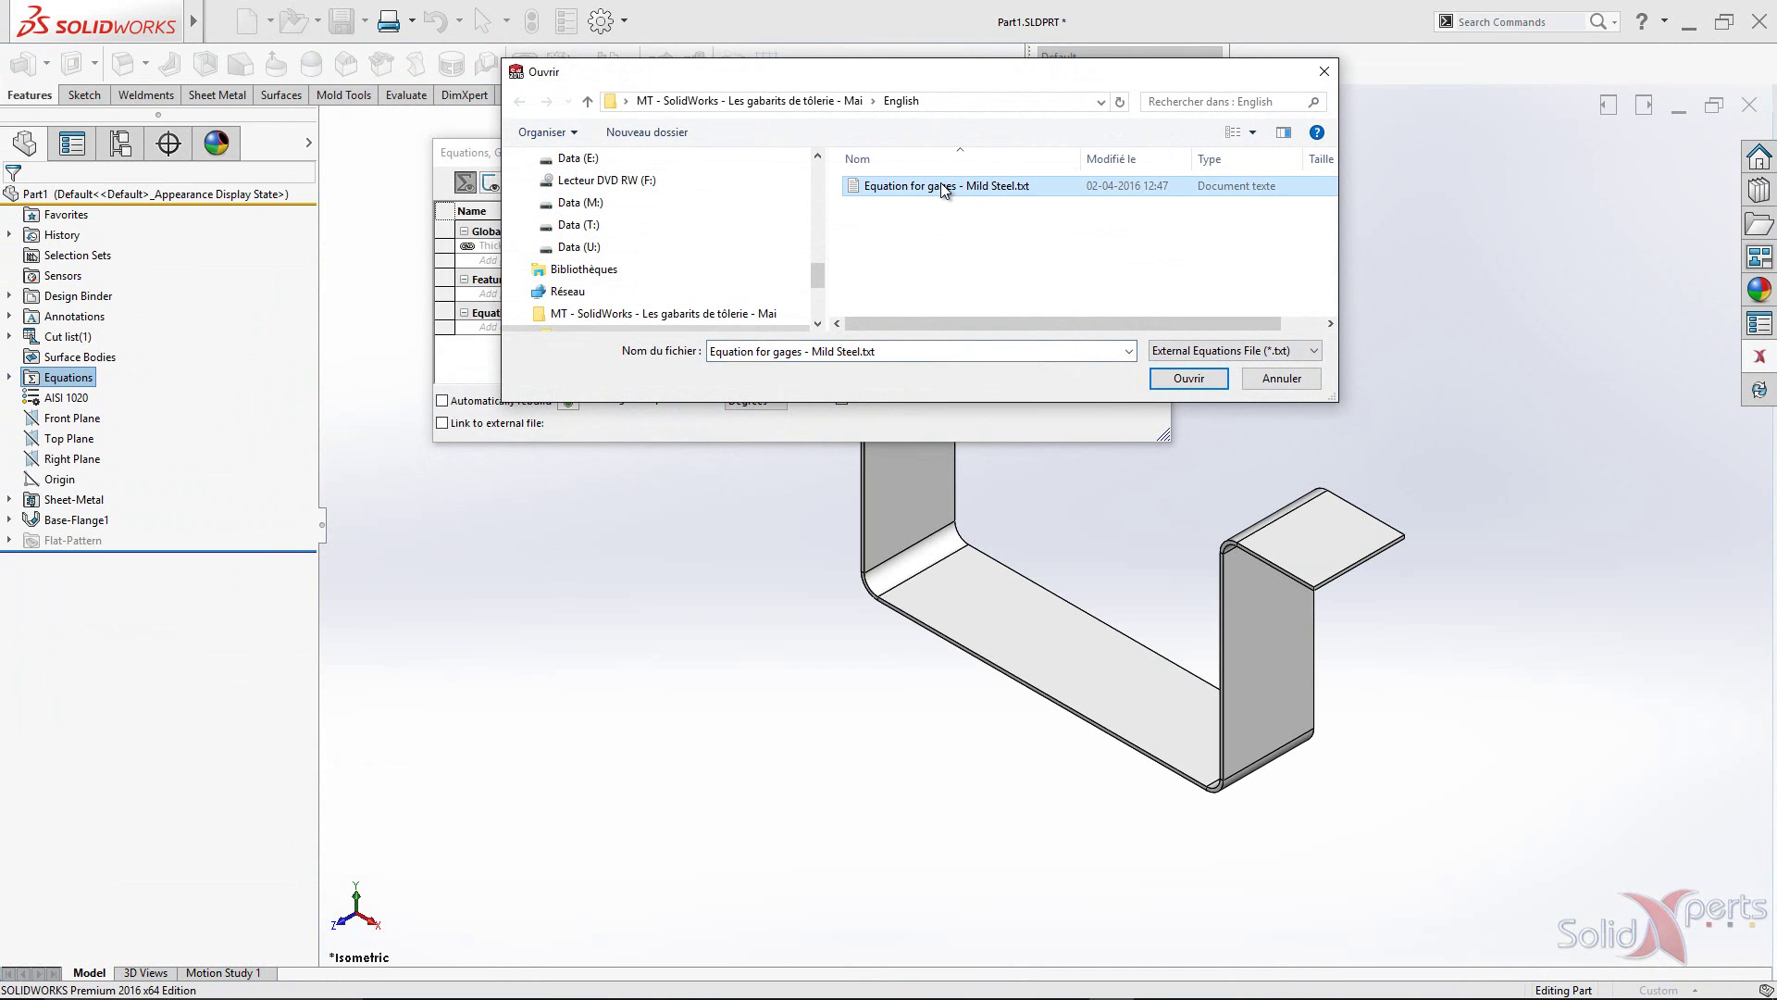
pyautogui.click(1183, 381)
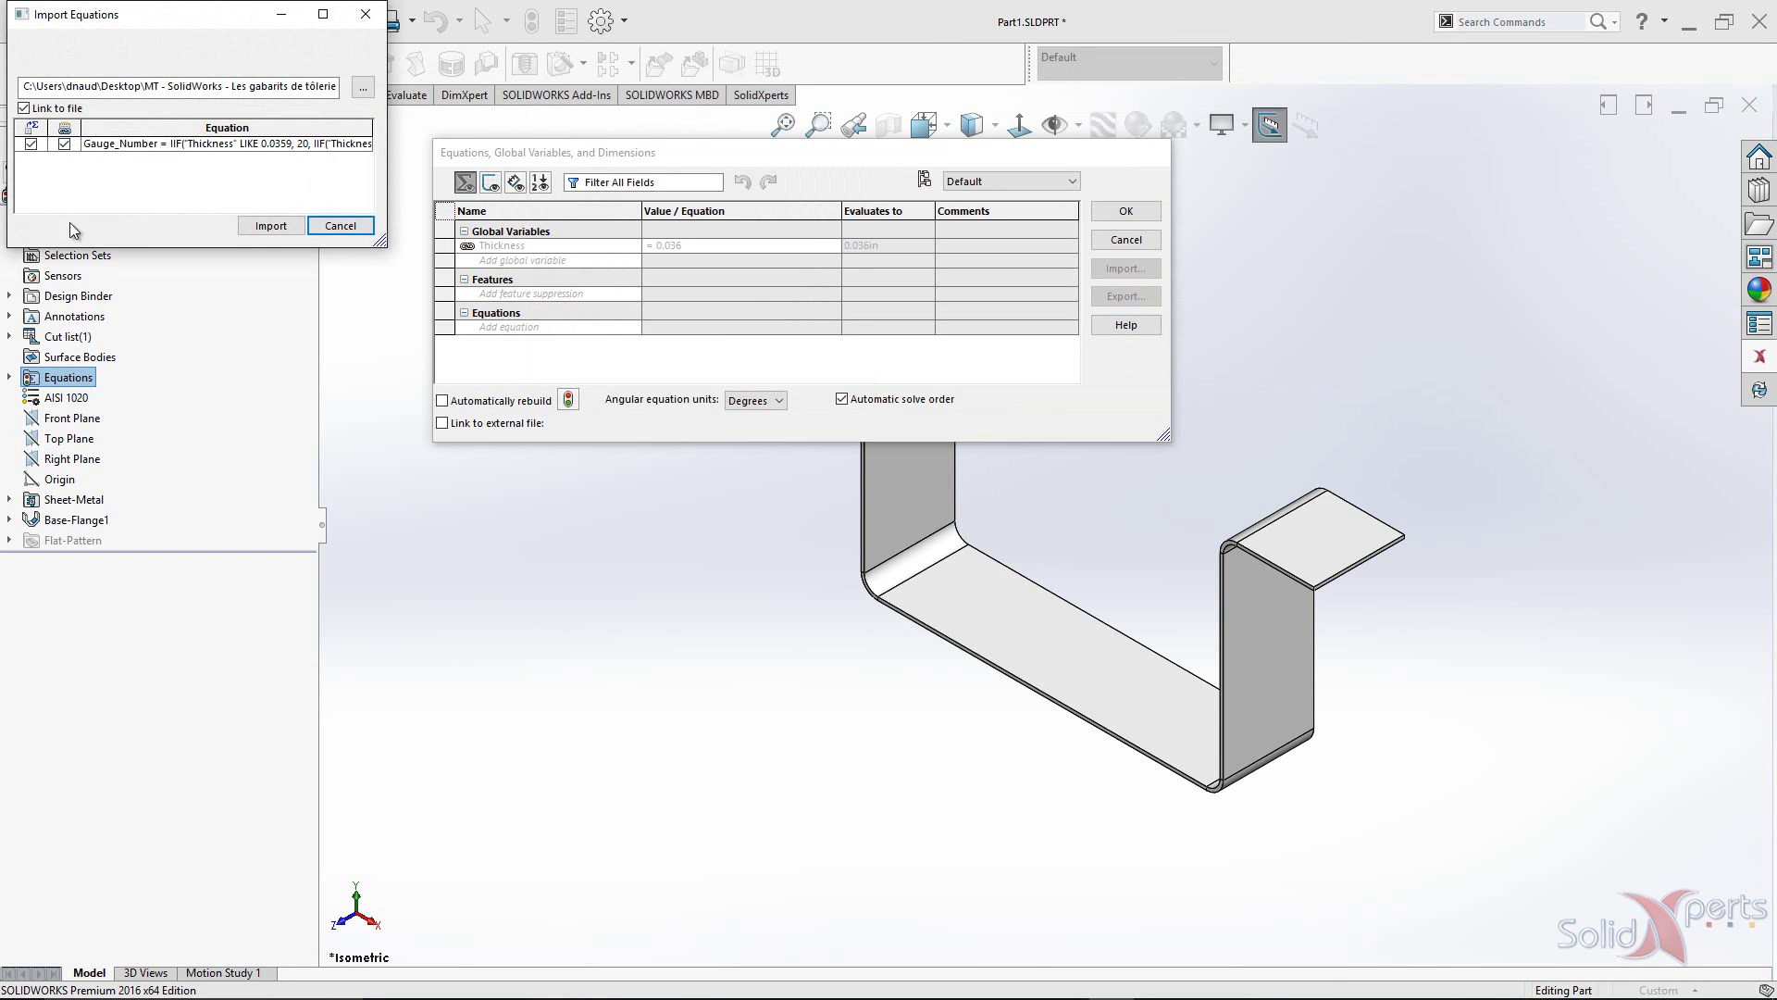
pyautogui.click(25, 108)
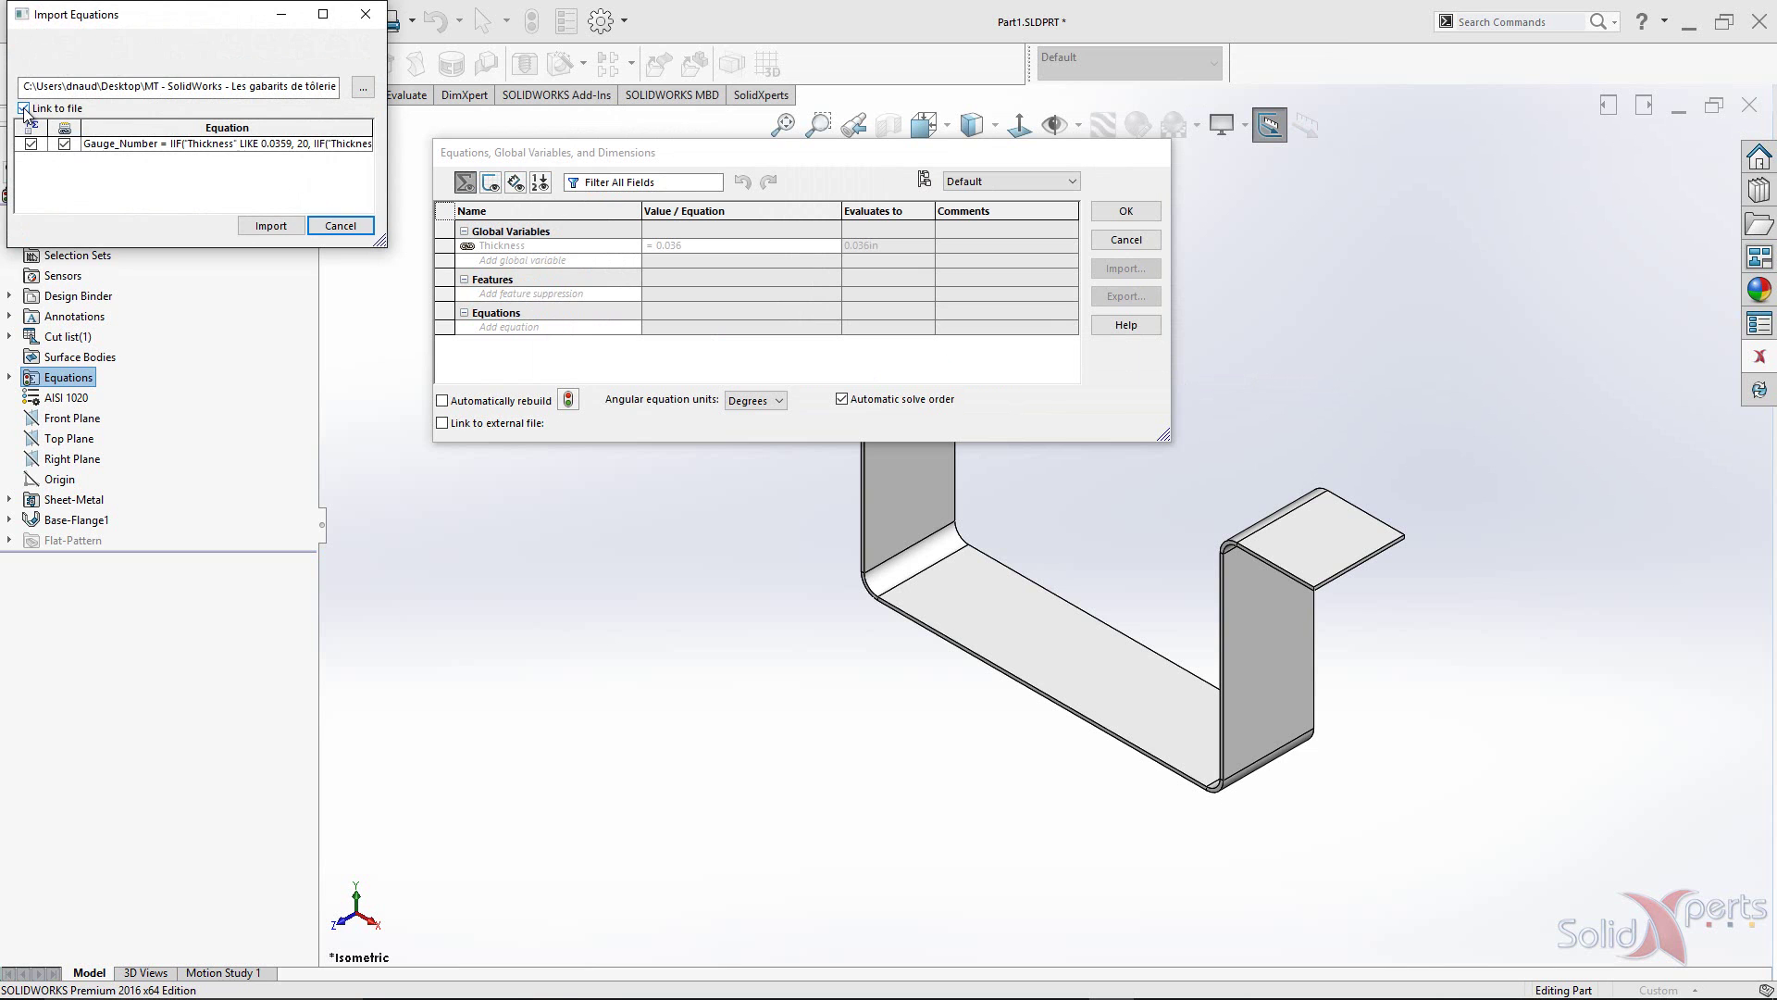
pyautogui.click(256, 228)
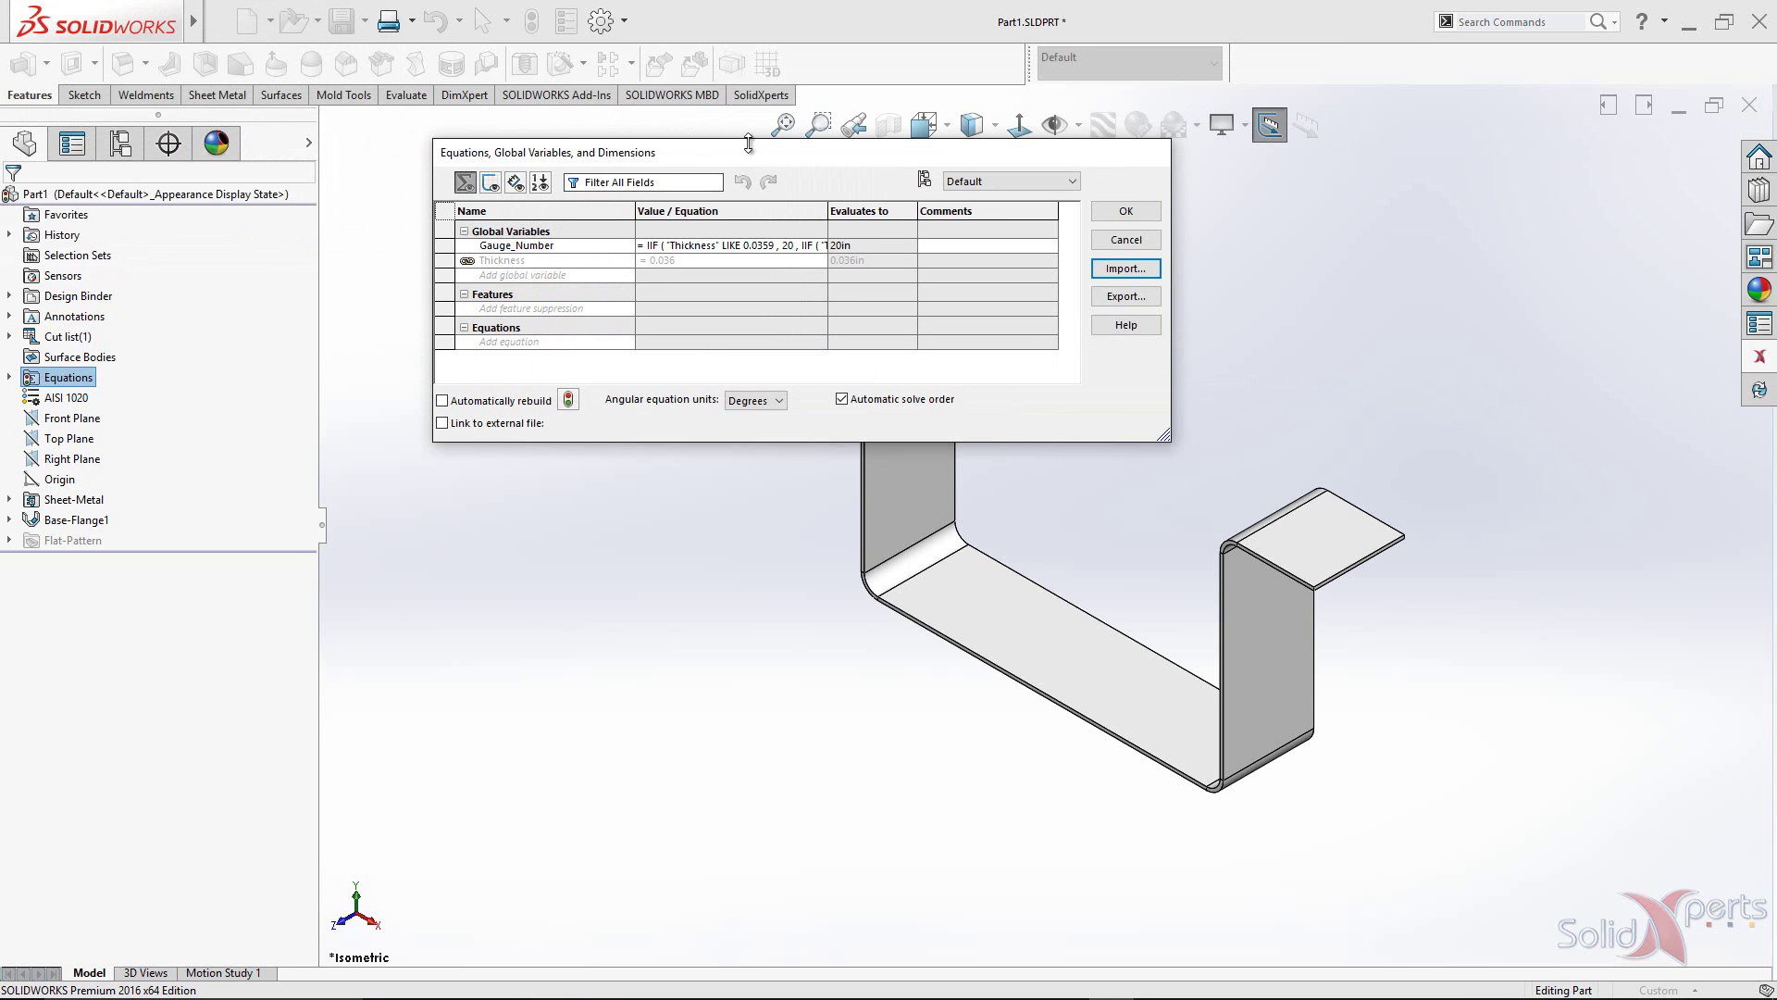
pyautogui.moveTo(741, 158); pyautogui.dragTo(751, 197)
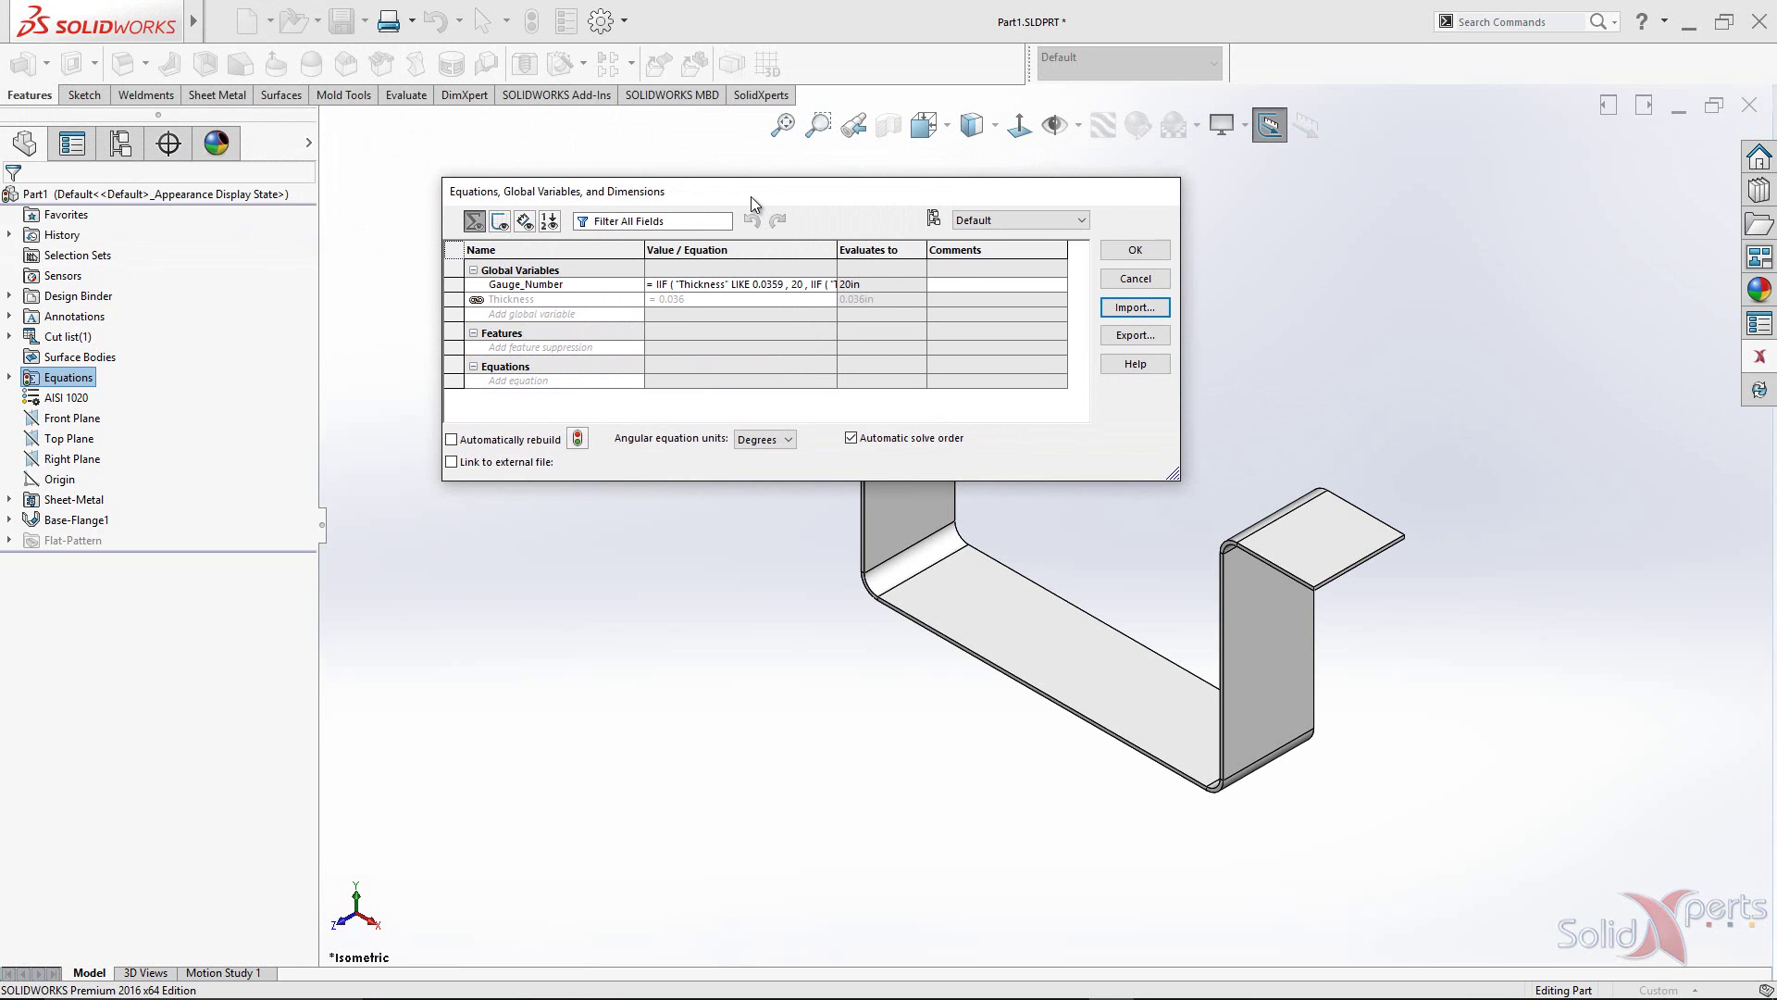
pyautogui.click(10, 378)
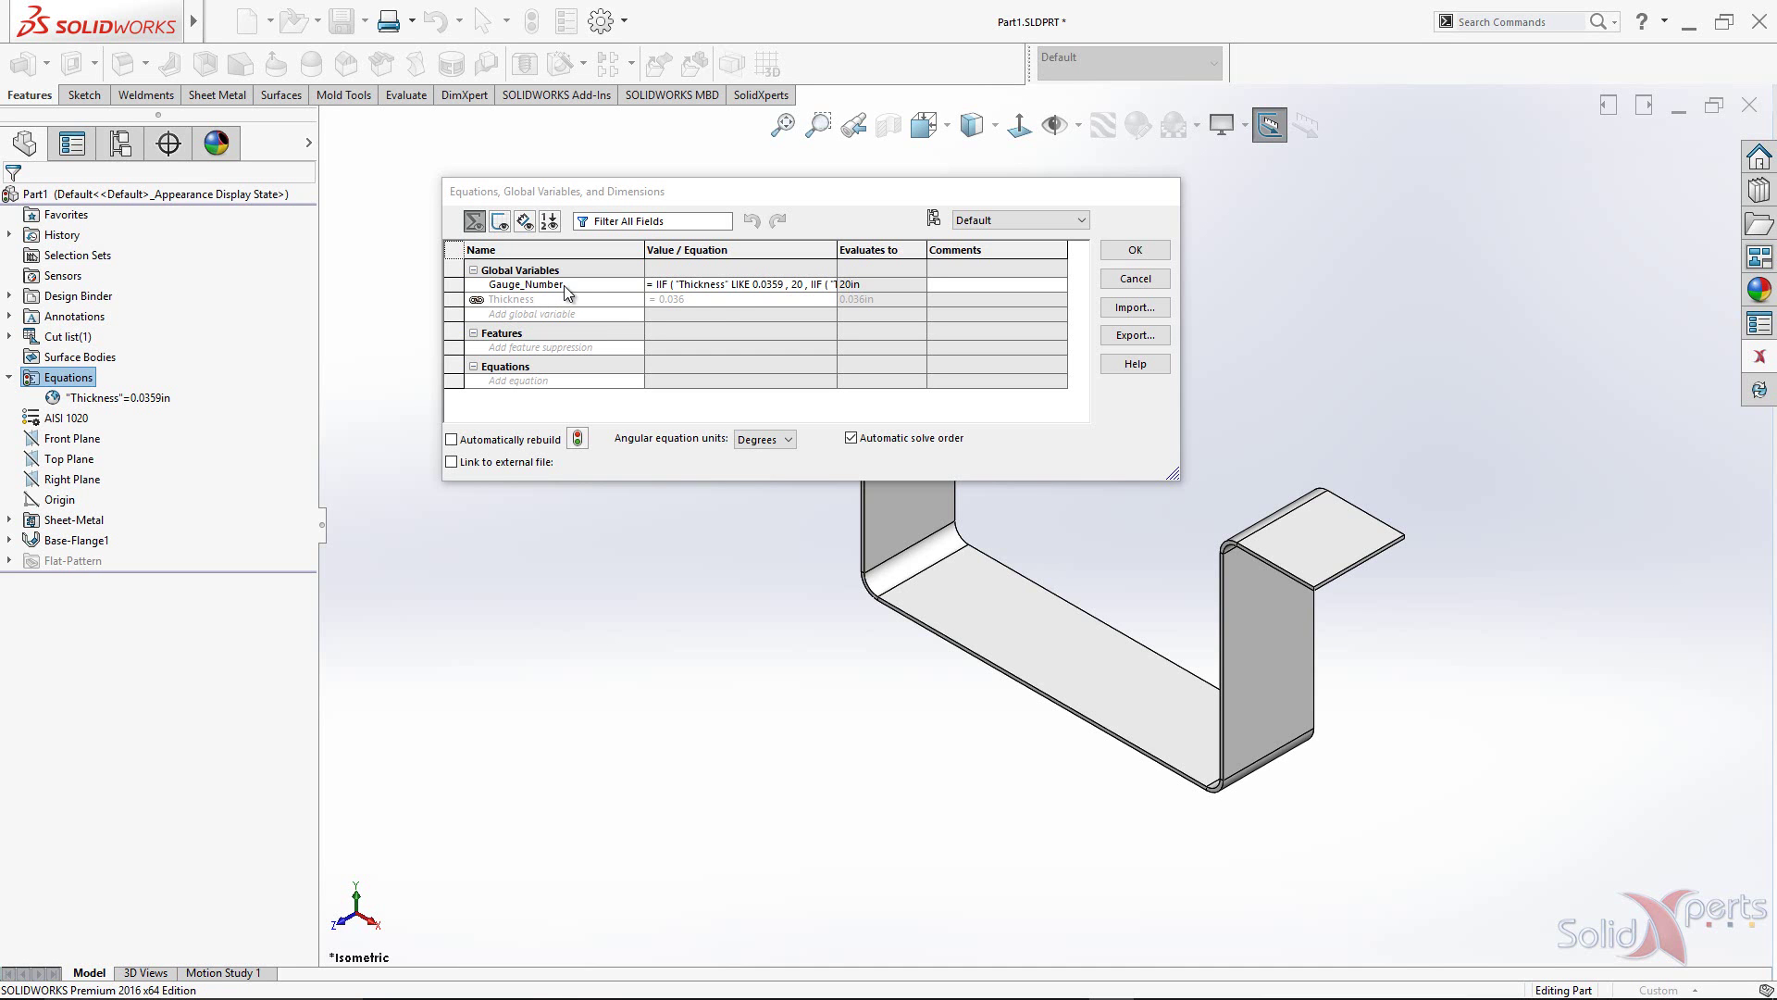
pyautogui.click(1137, 250)
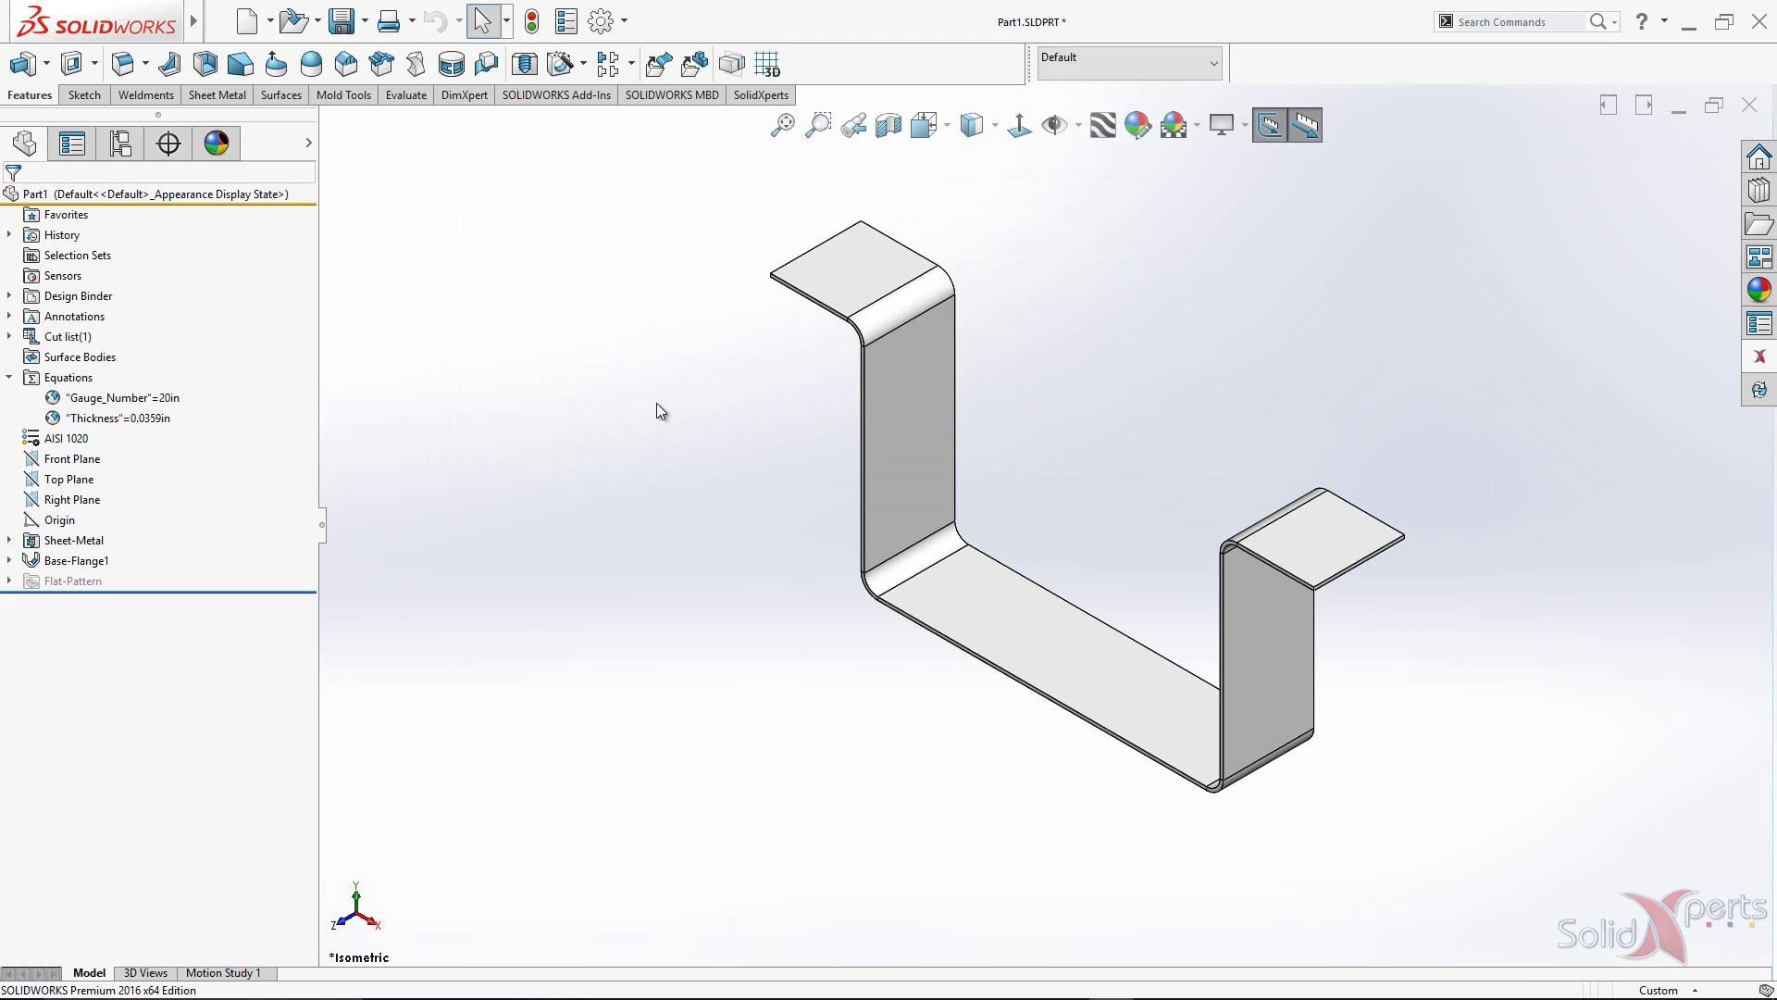
pyautogui.click(567, 23)
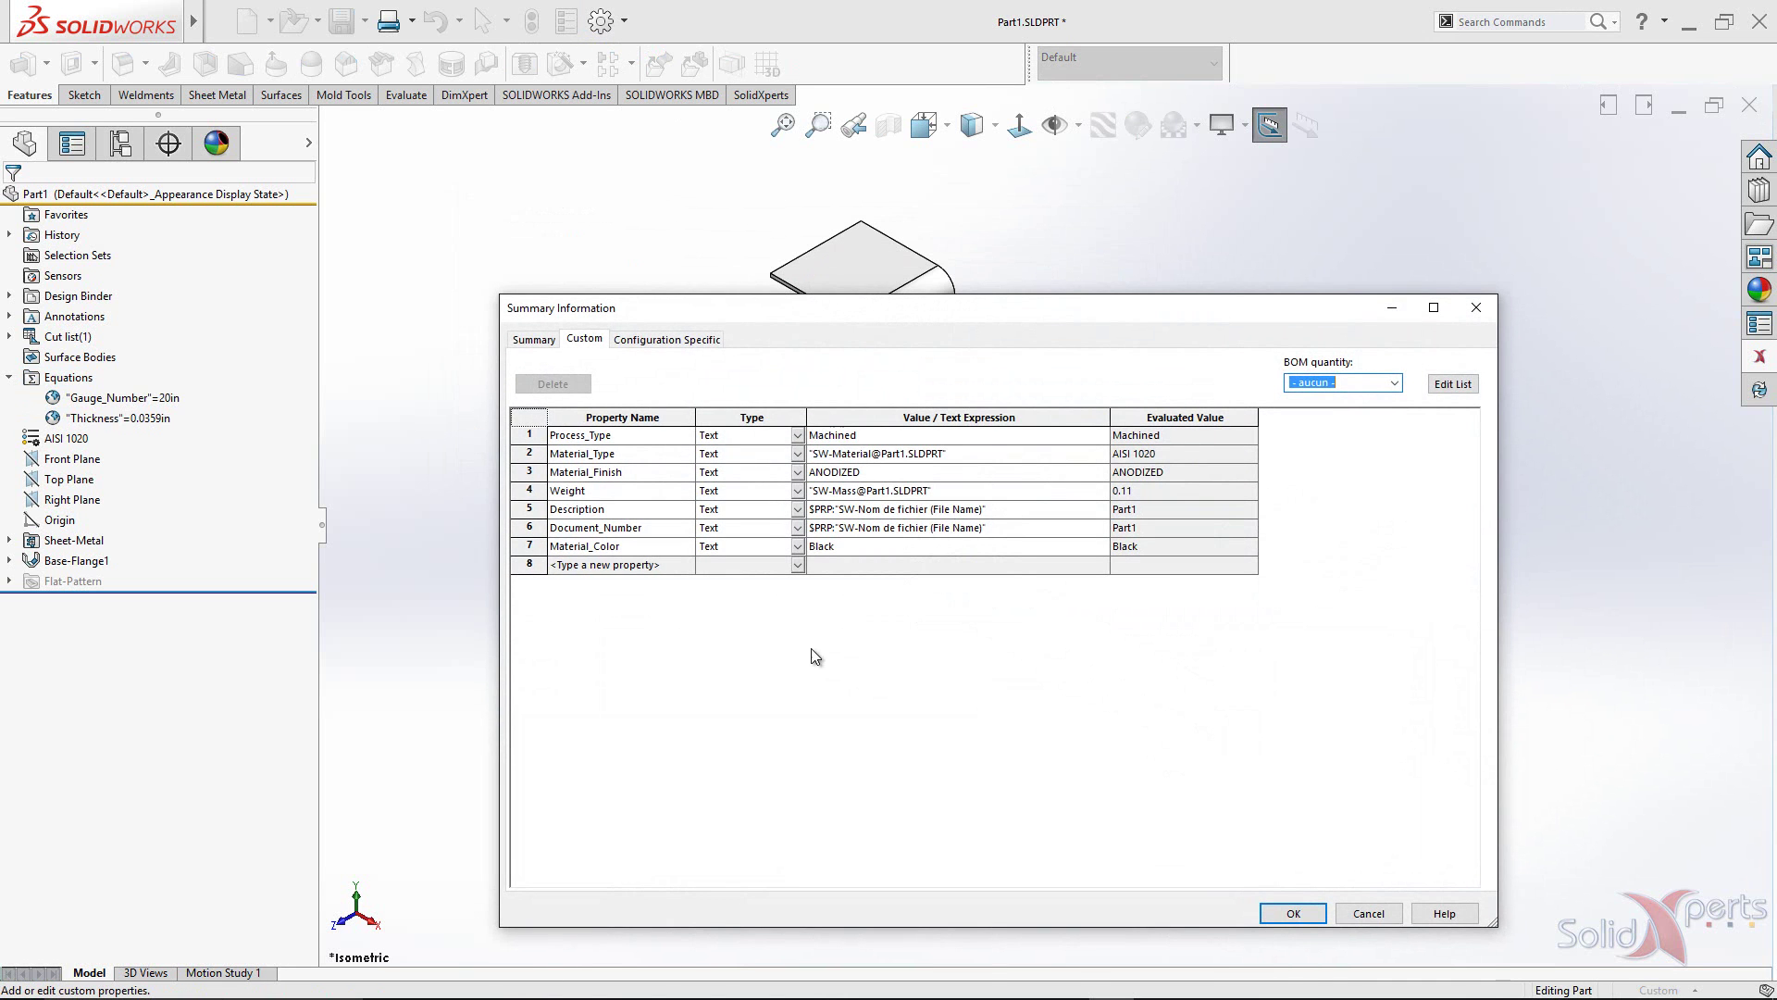
pyautogui.click(605, 566)
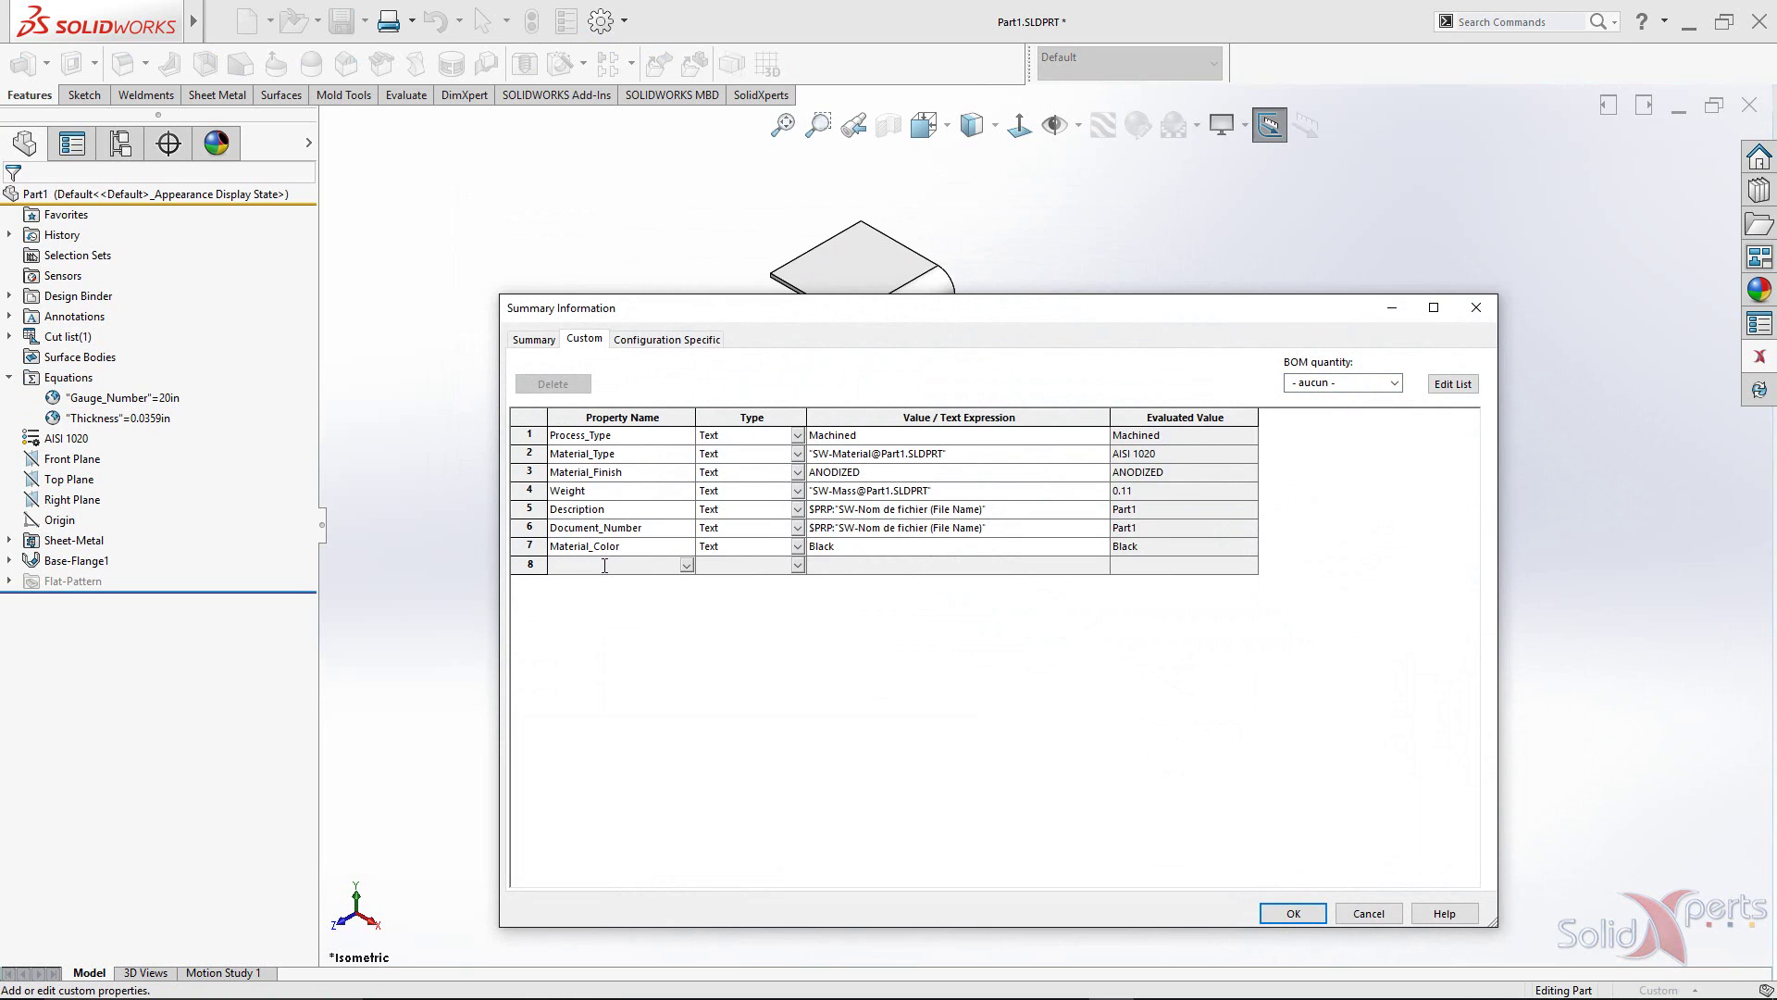
pyautogui.write('Gab')
pyautogui.click(1101, 566)
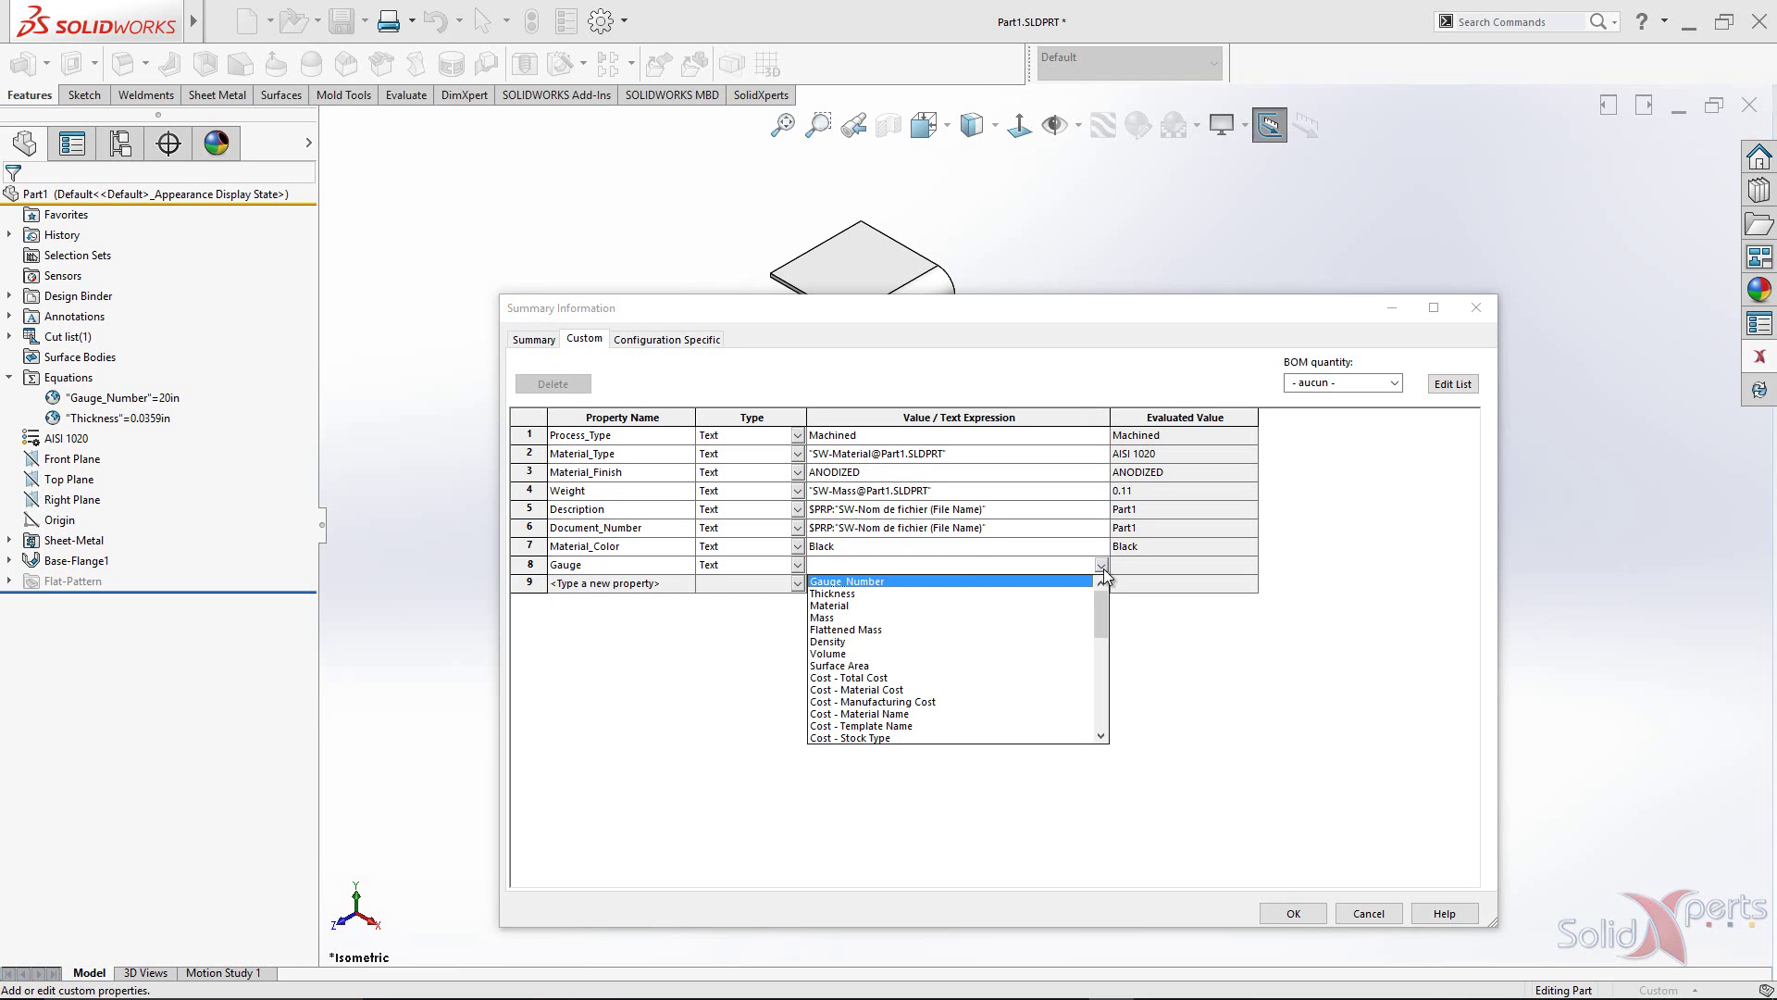
pyautogui.click(870, 582)
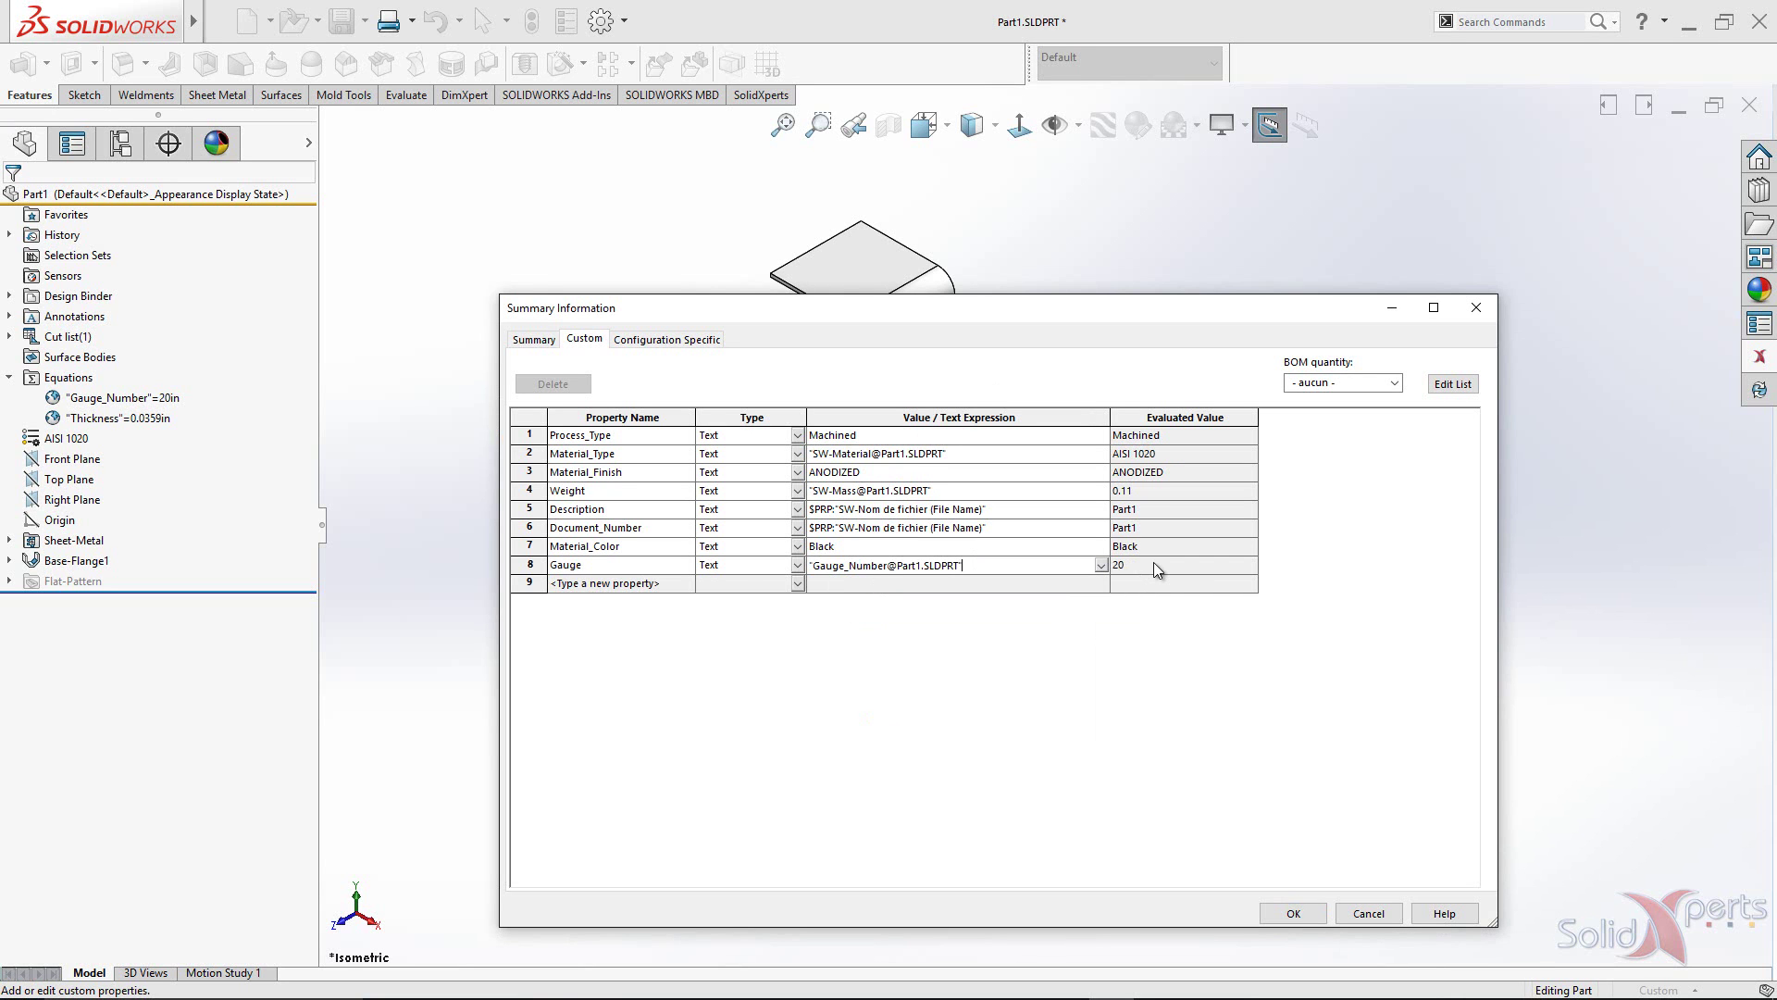
pyautogui.click(1298, 913)
pyautogui.rightClick(625, 437)
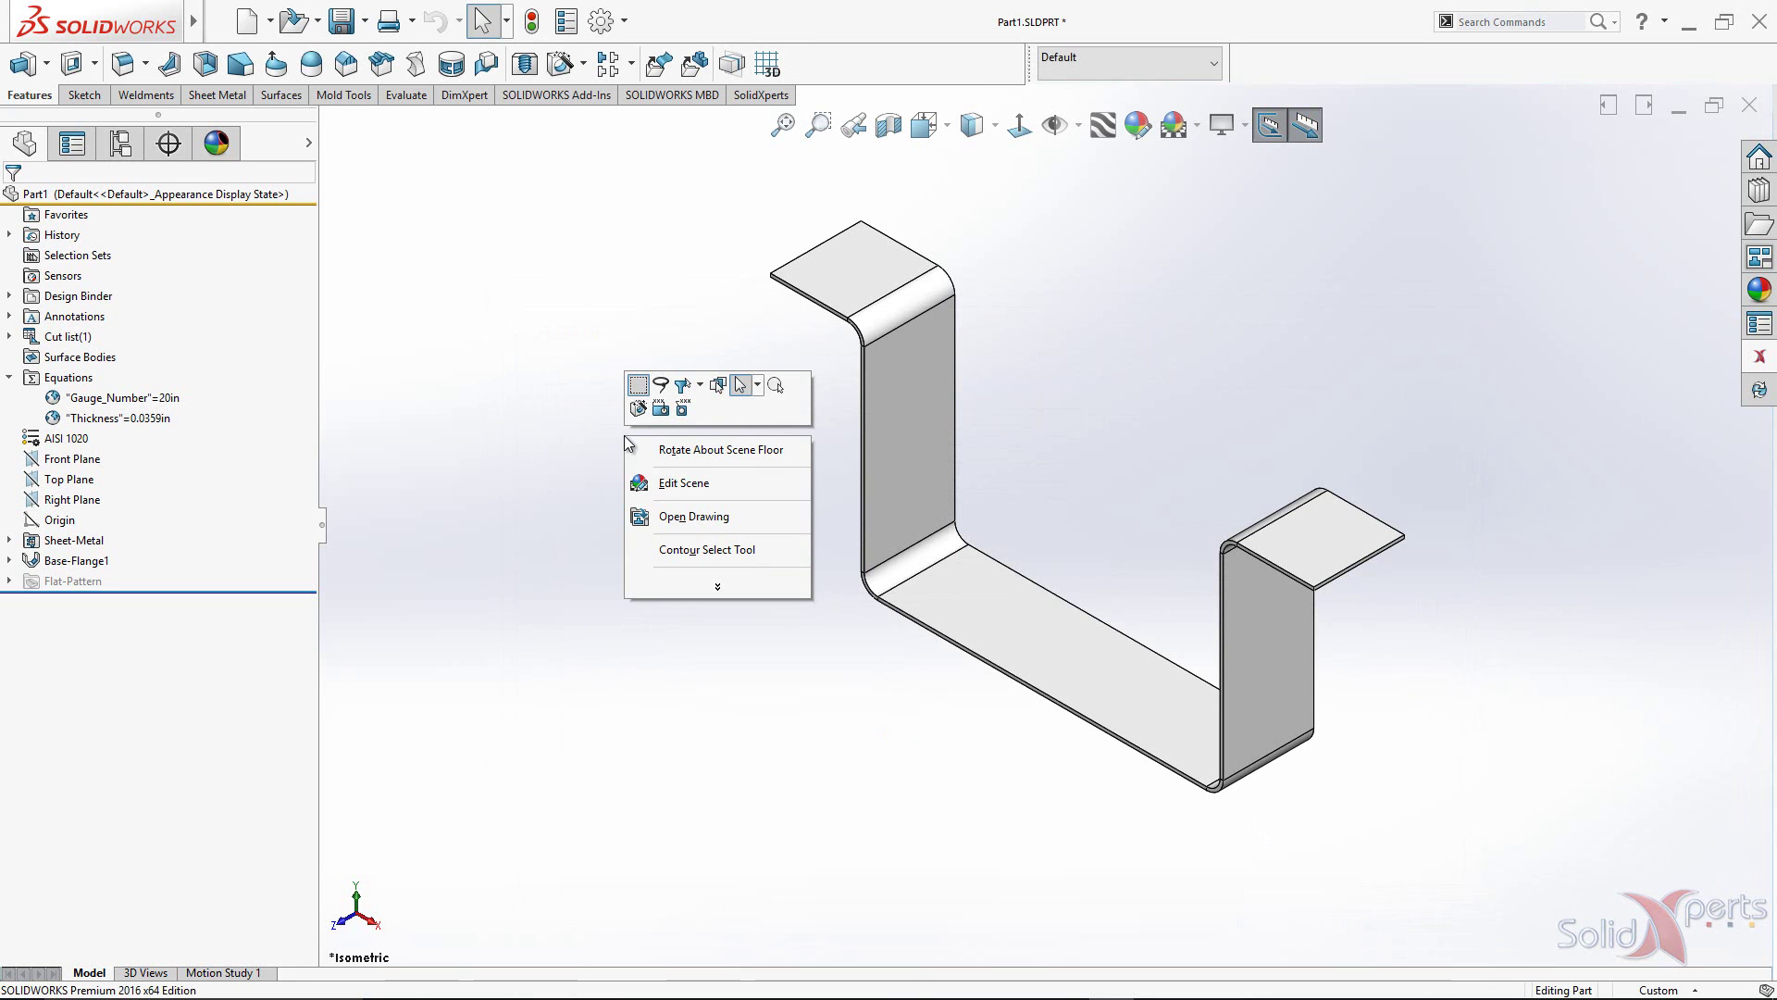
# Step: Open the part's drawing and edit the Gauge = note text
pyautogui.click(679, 517)
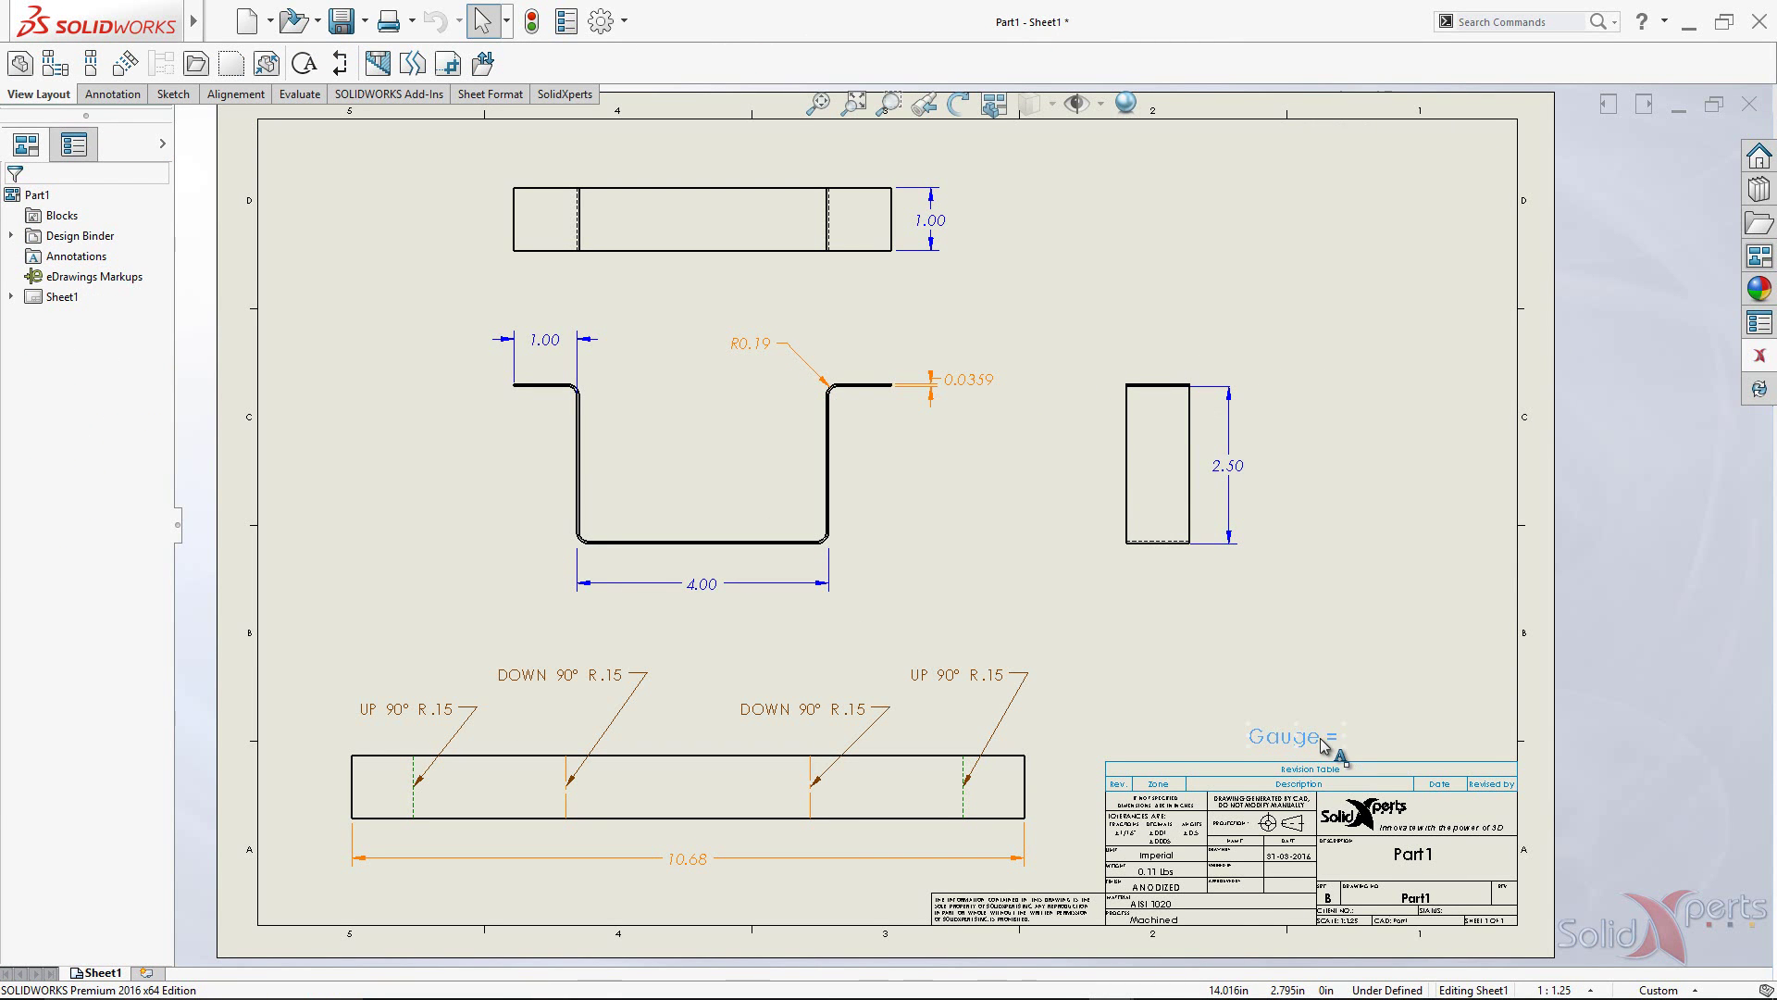
pyautogui.doubleClick(1324, 739)
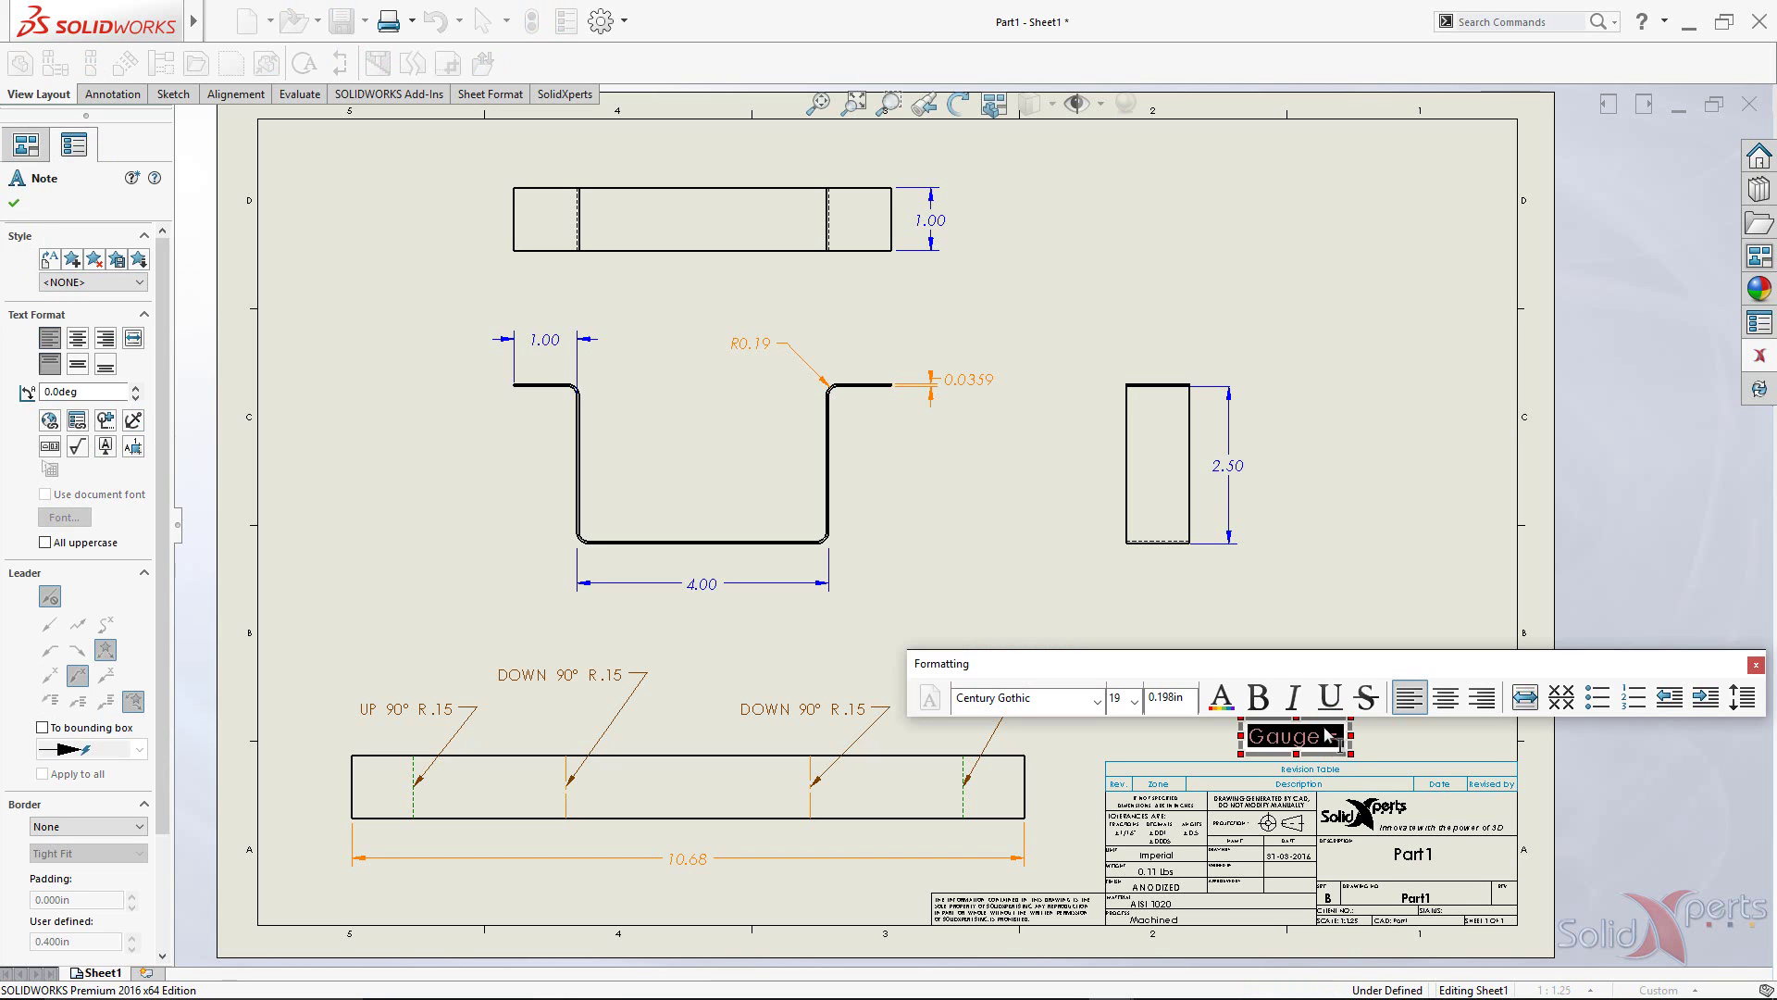
pyautogui.click(1330, 736)
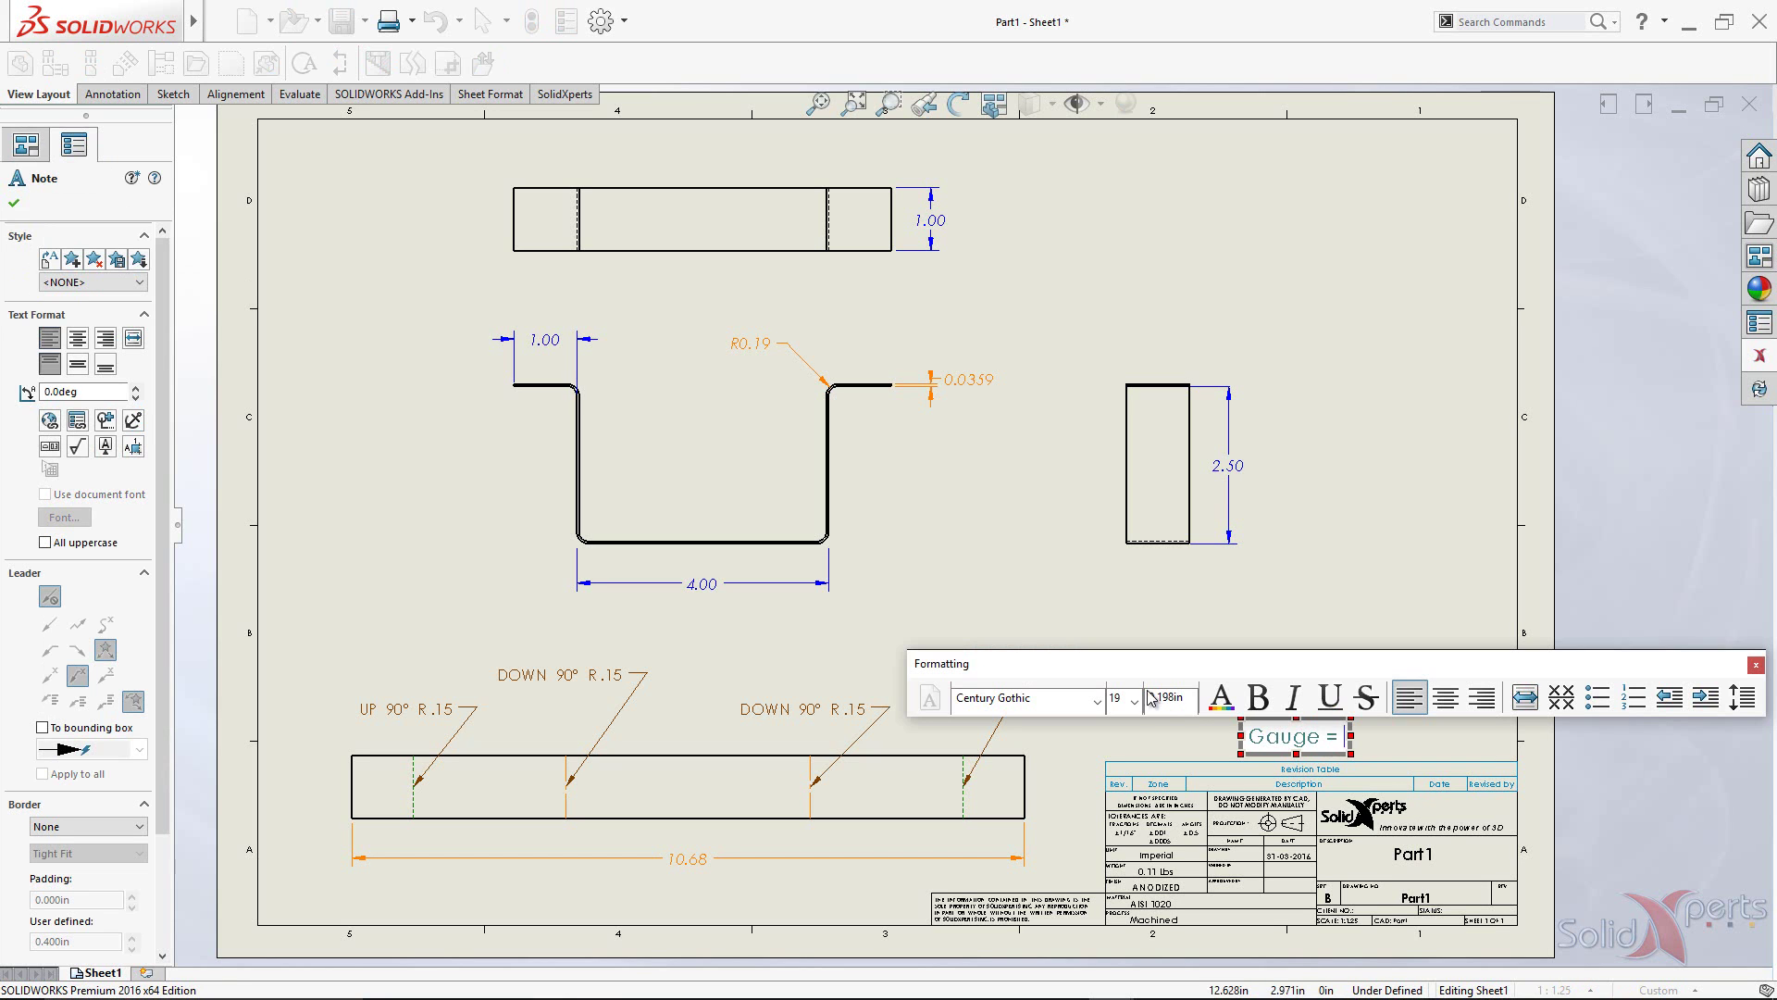
# Step: Link the note to the Gauge property of the model in the view, so it reads Gauge = 20
pyautogui.click(78, 422)
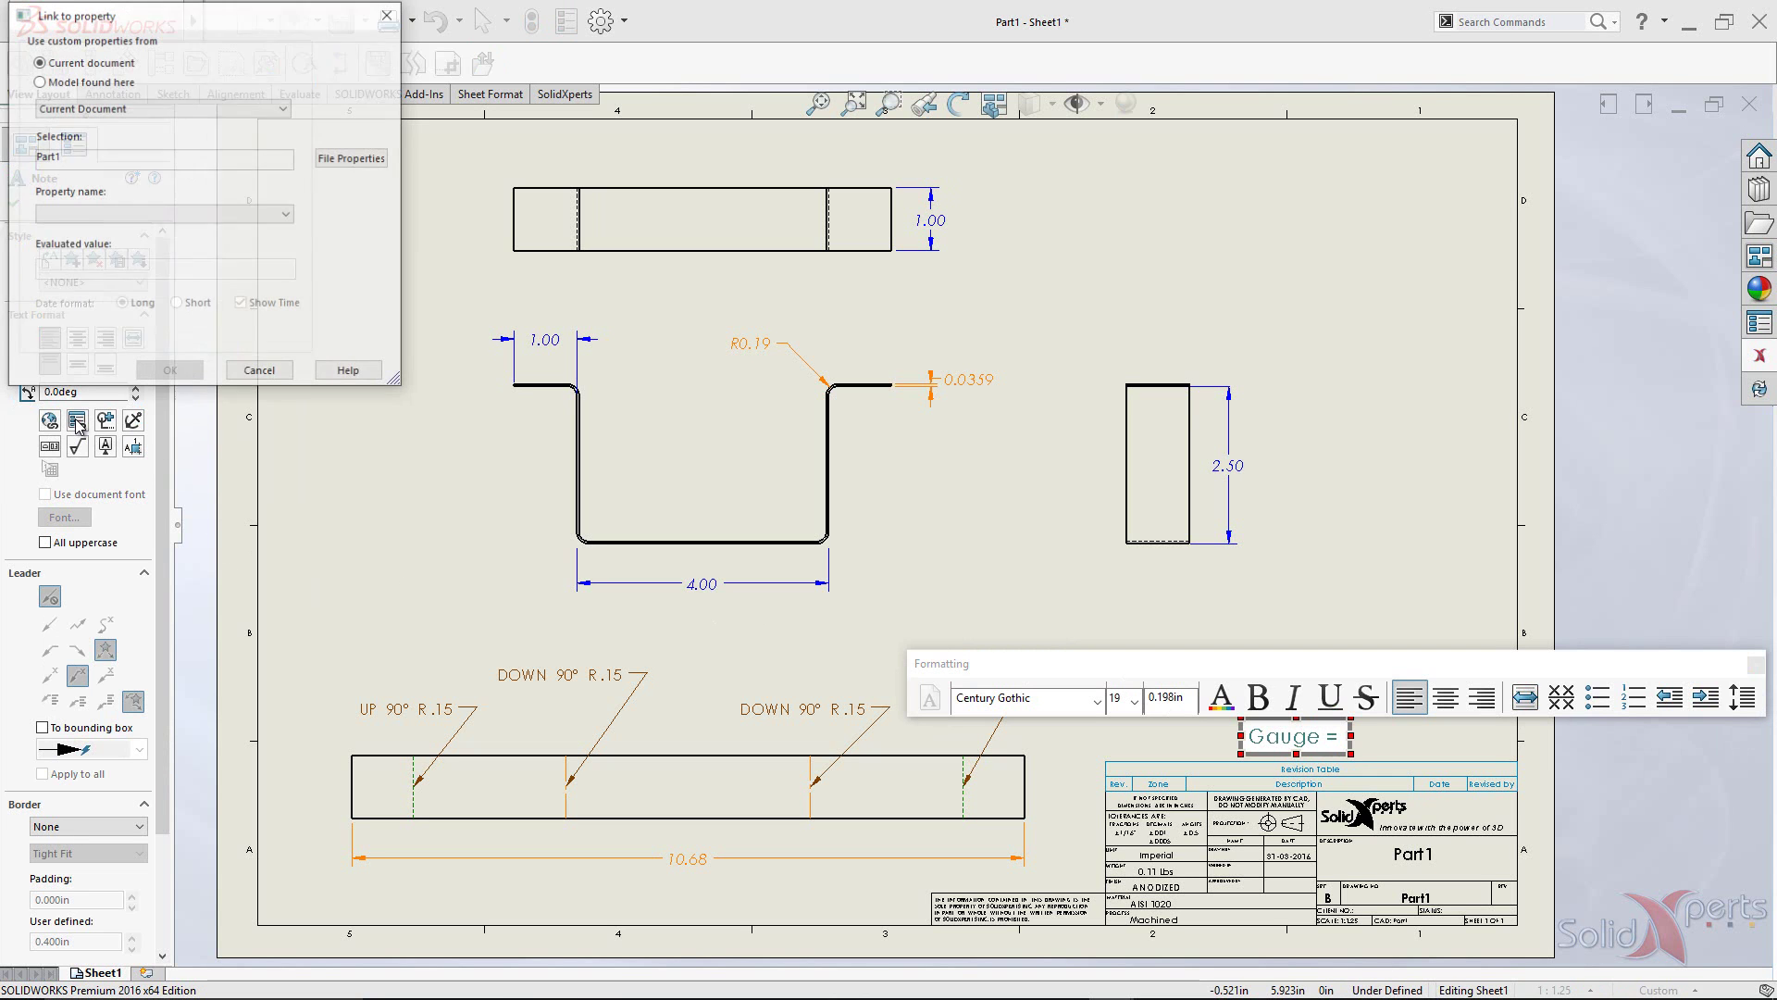
pyautogui.click(41, 84)
pyautogui.click(100, 111)
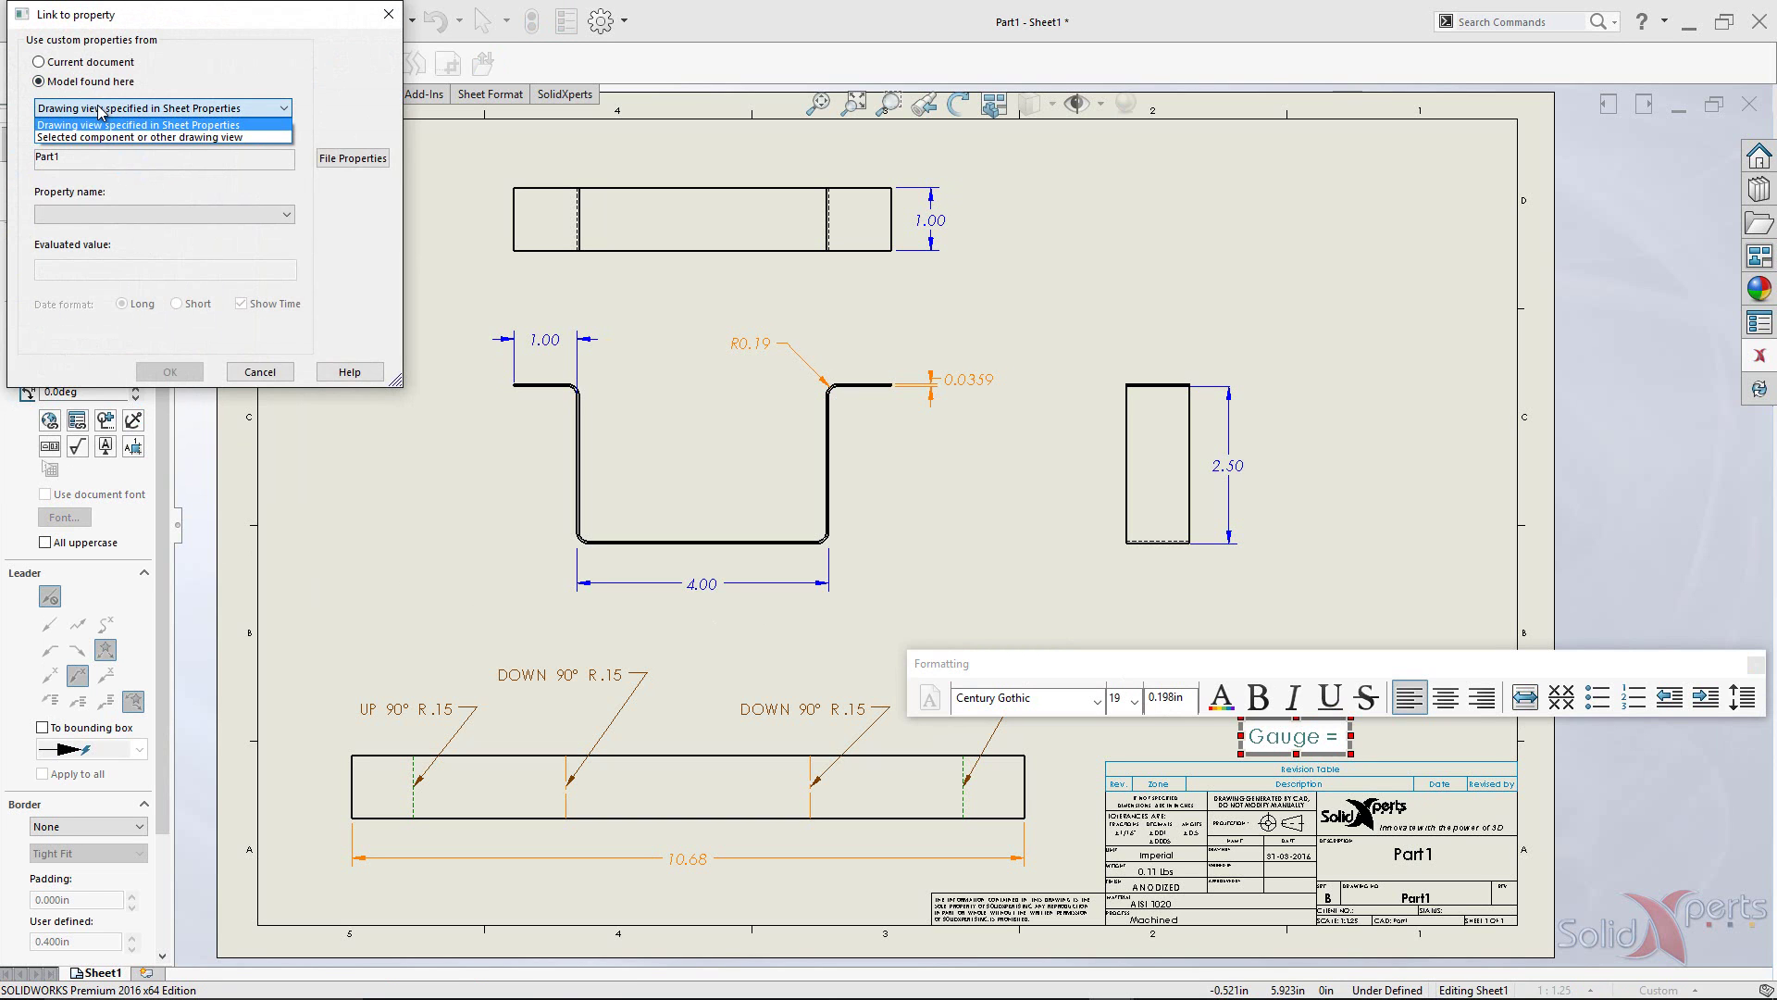
pyautogui.click(164, 127)
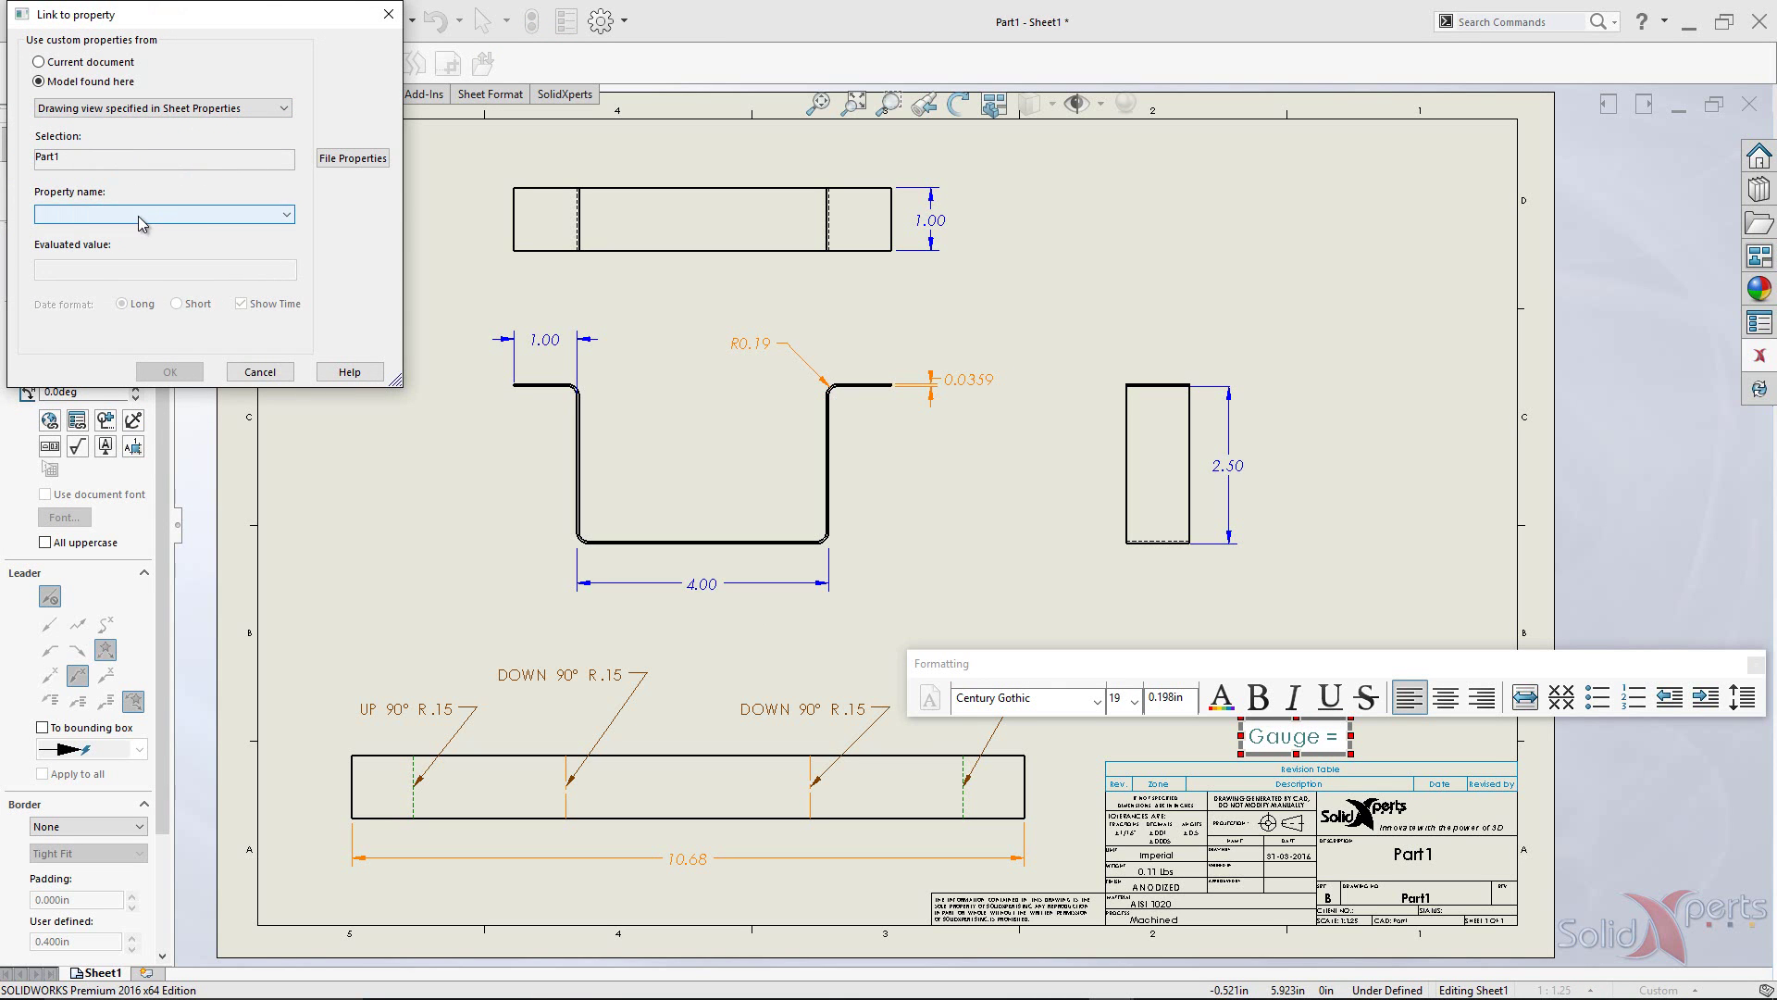
pyautogui.click(140, 216)
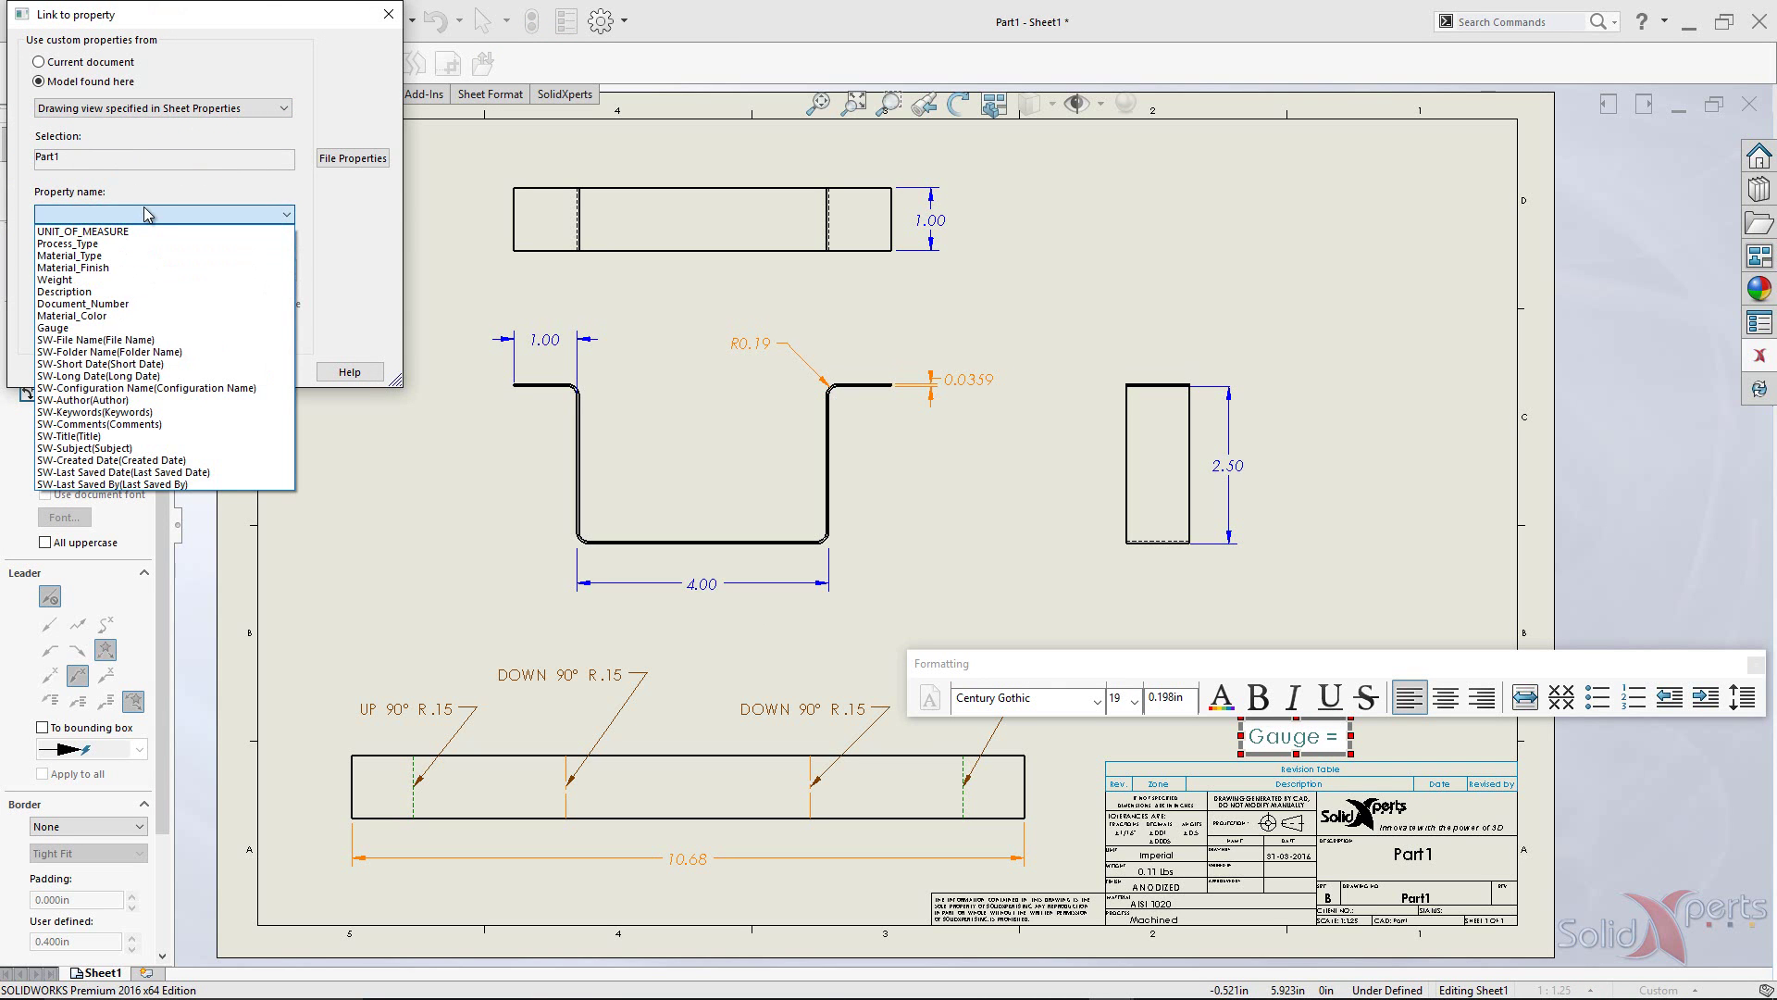
pyautogui.click(62, 330)
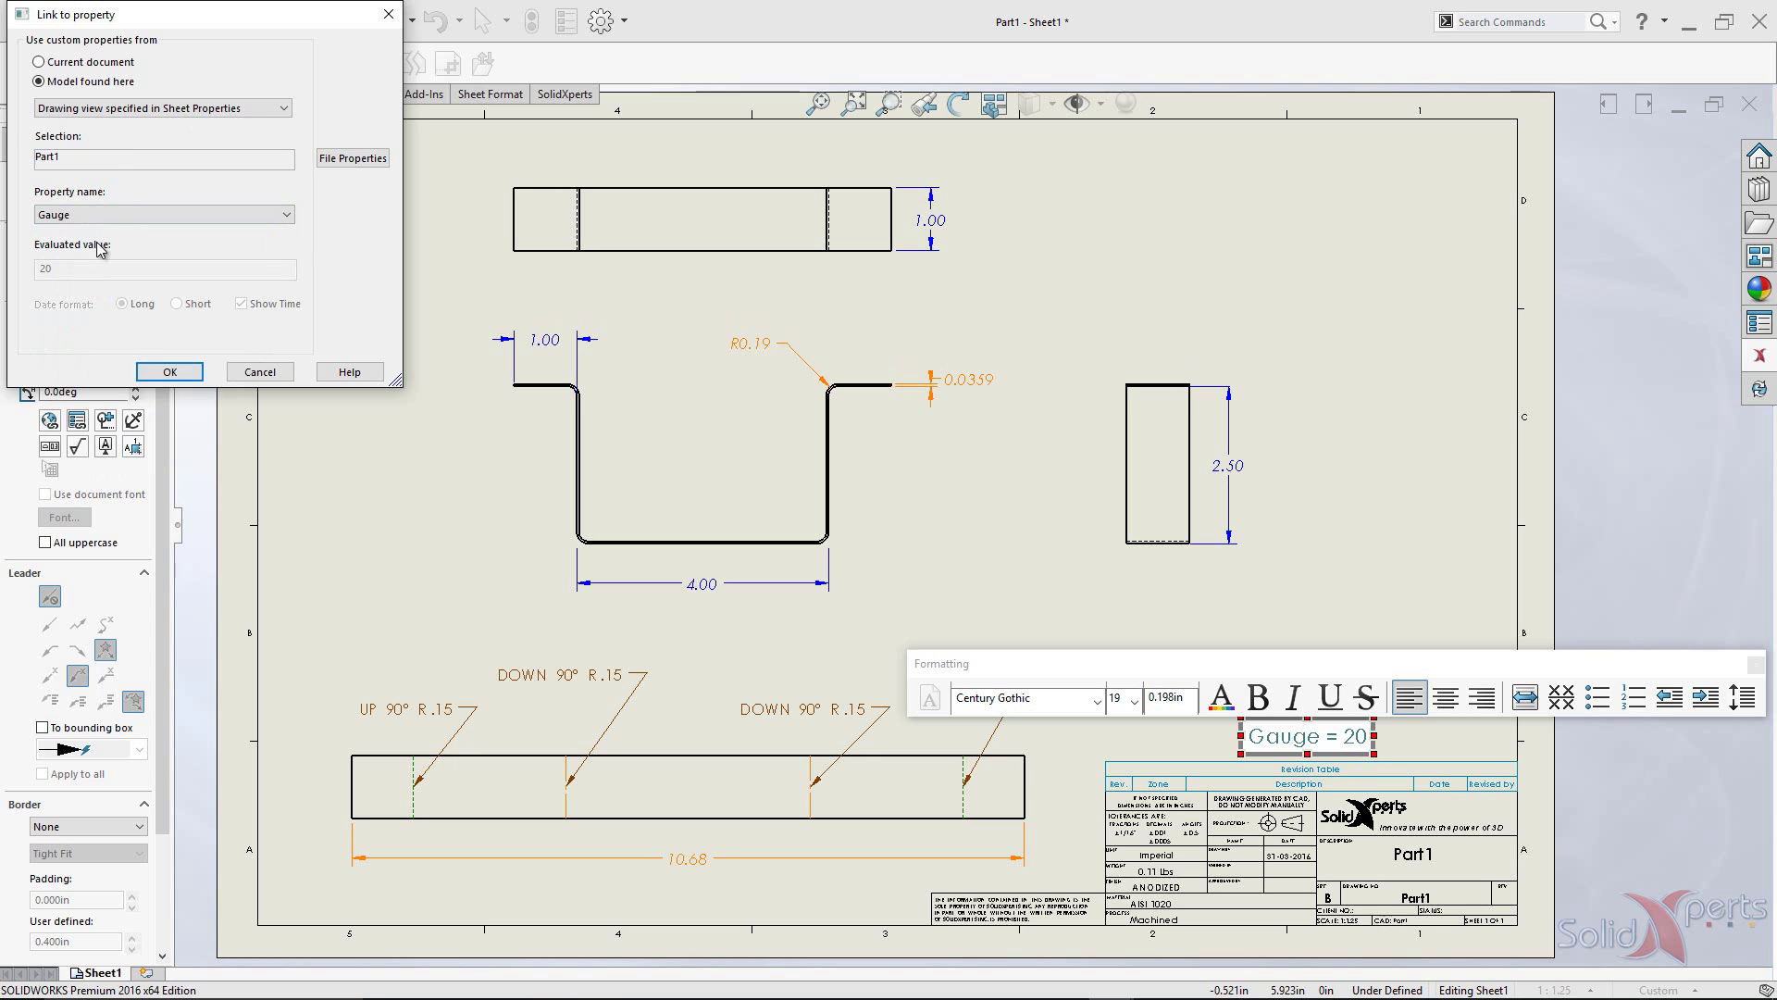
pyautogui.click(153, 374)
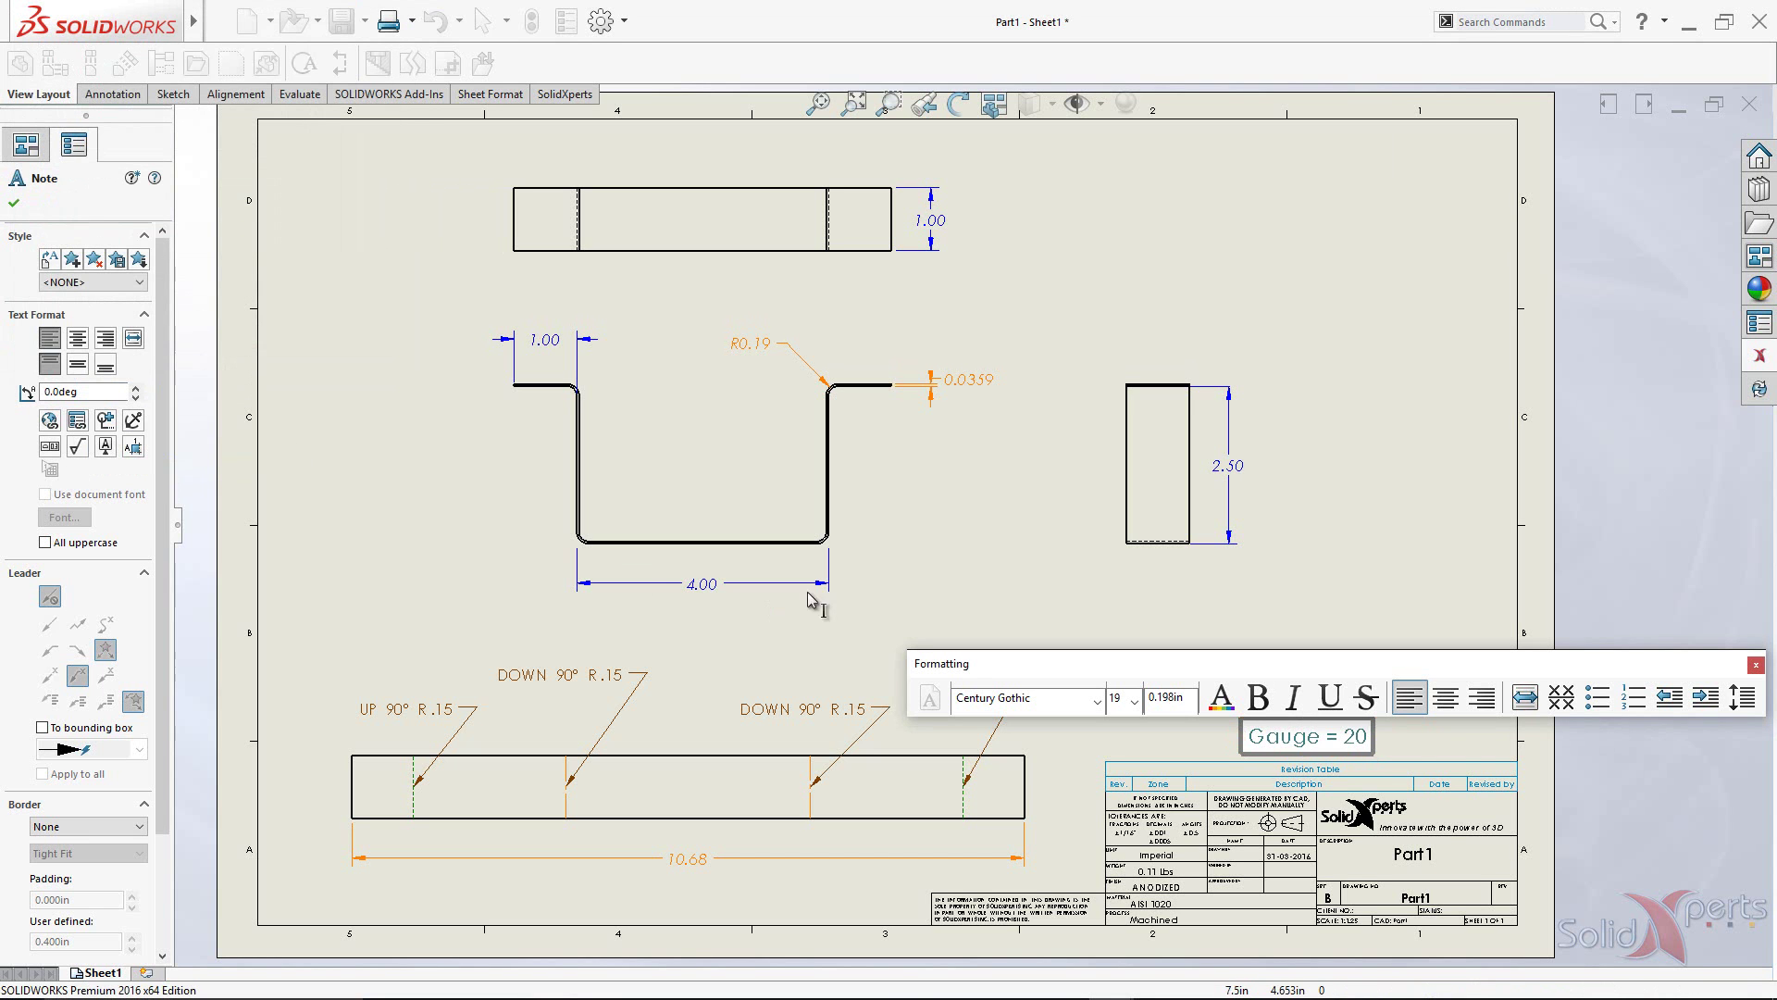
pyautogui.press('Escape')
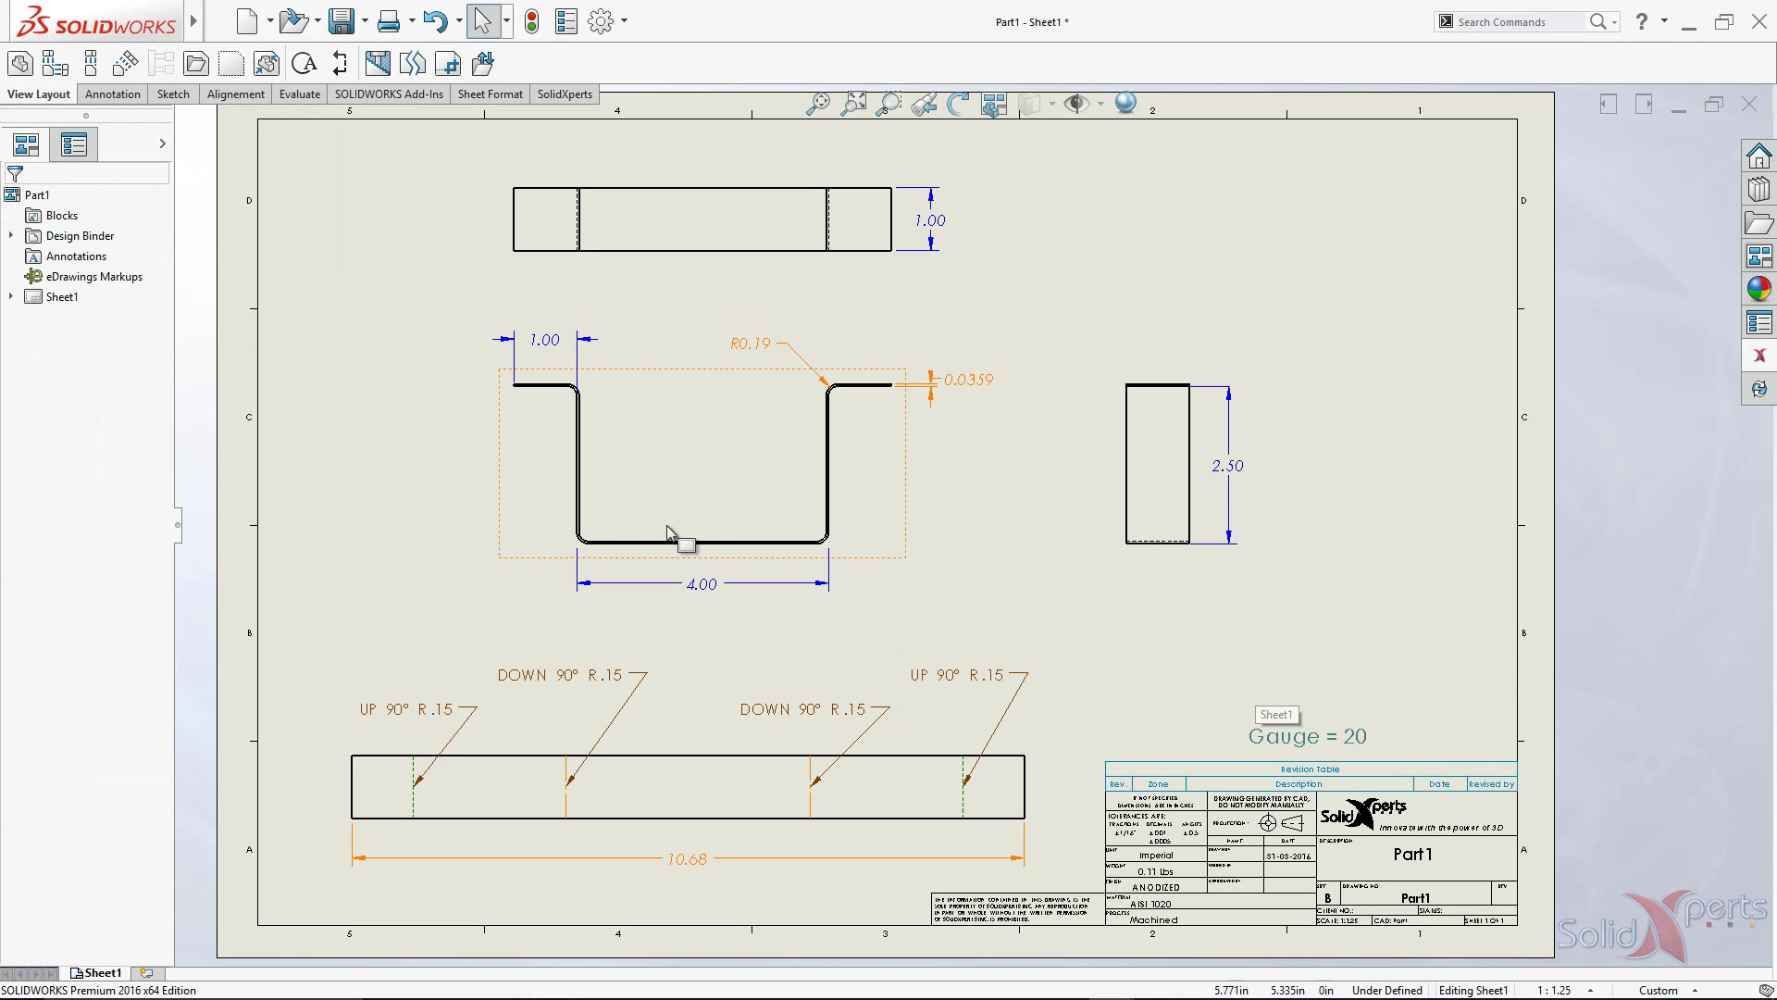
# Step: Open the part and set Sheet-Metal to Gauge 10 with a 0.375in bend radius for all configurations, then check Equations
pyautogui.click(658, 450)
pyautogui.click(719, 324)
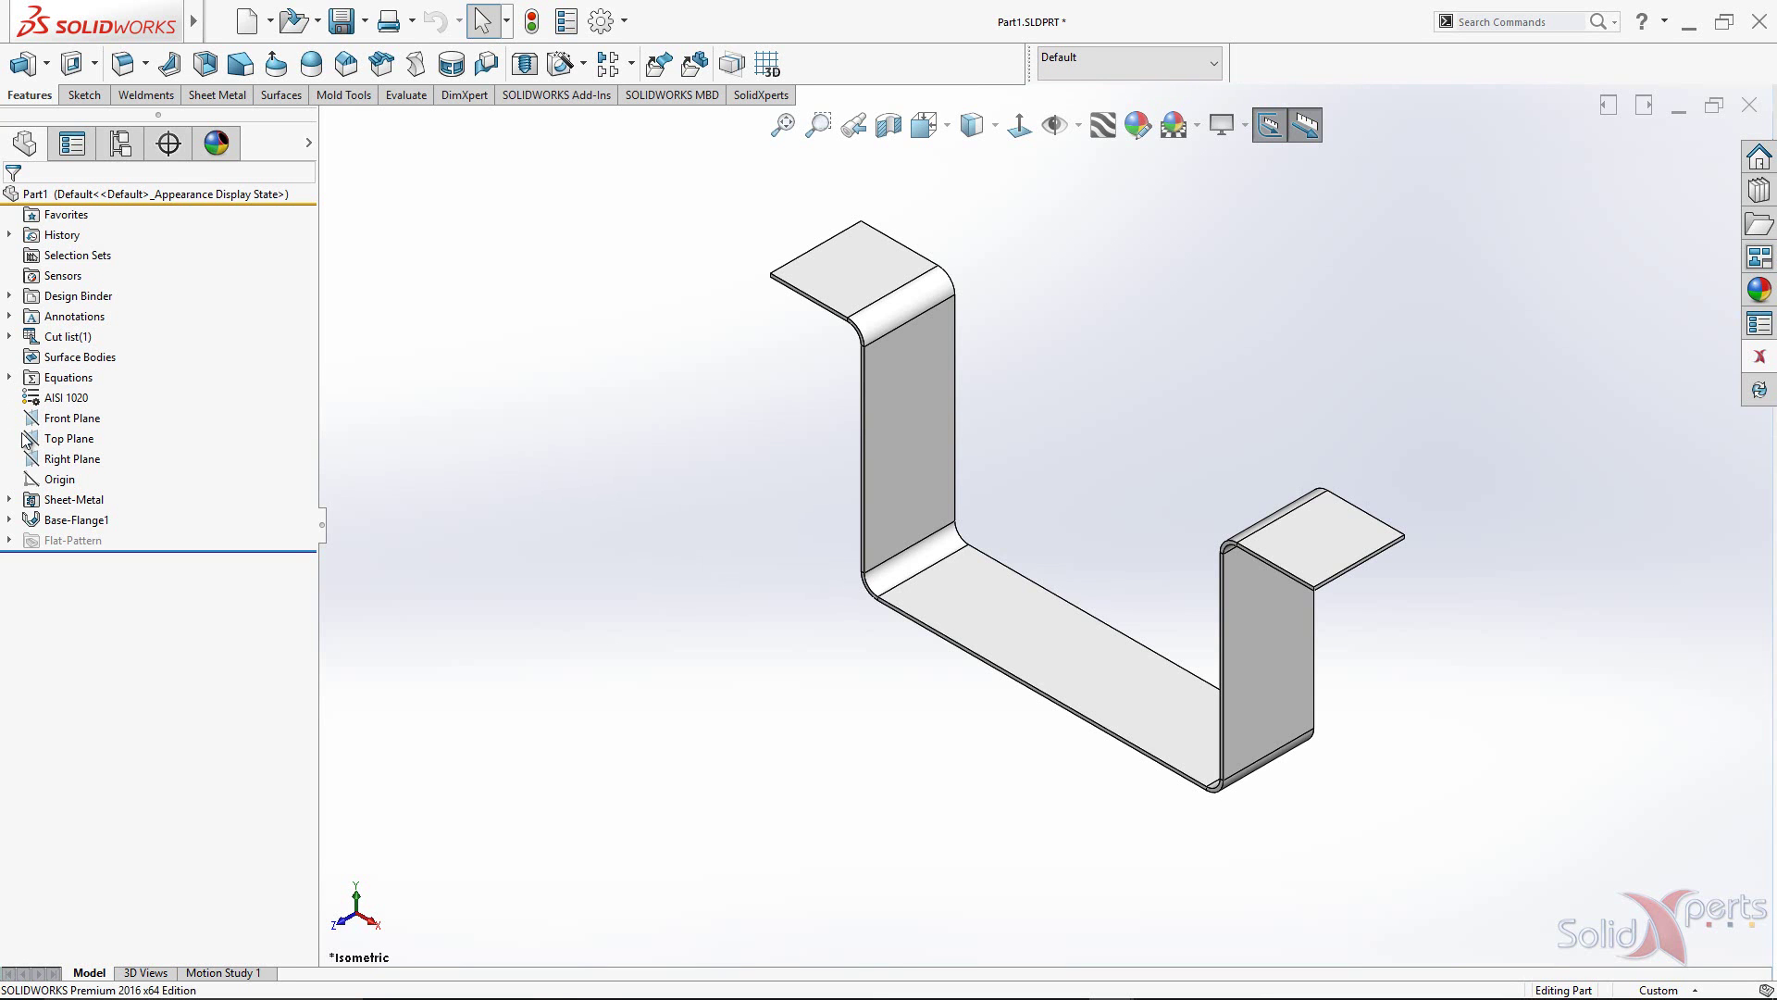
pyautogui.click(28, 505)
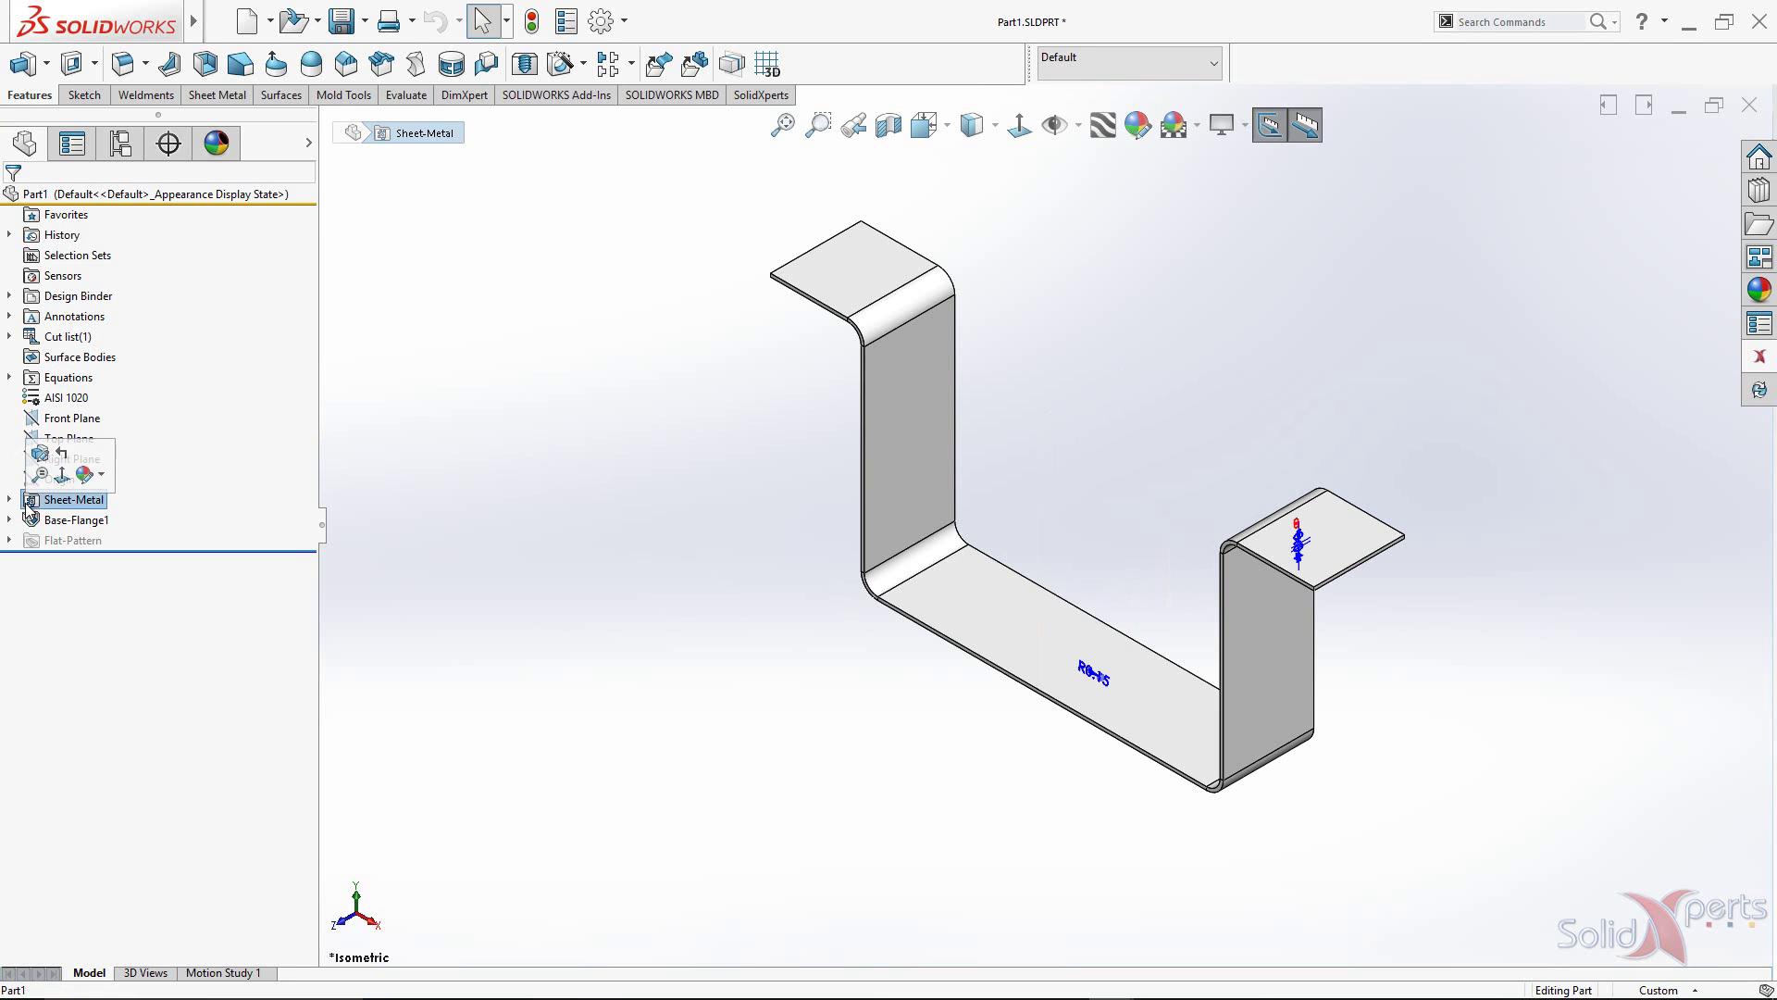
pyautogui.click(38, 459)
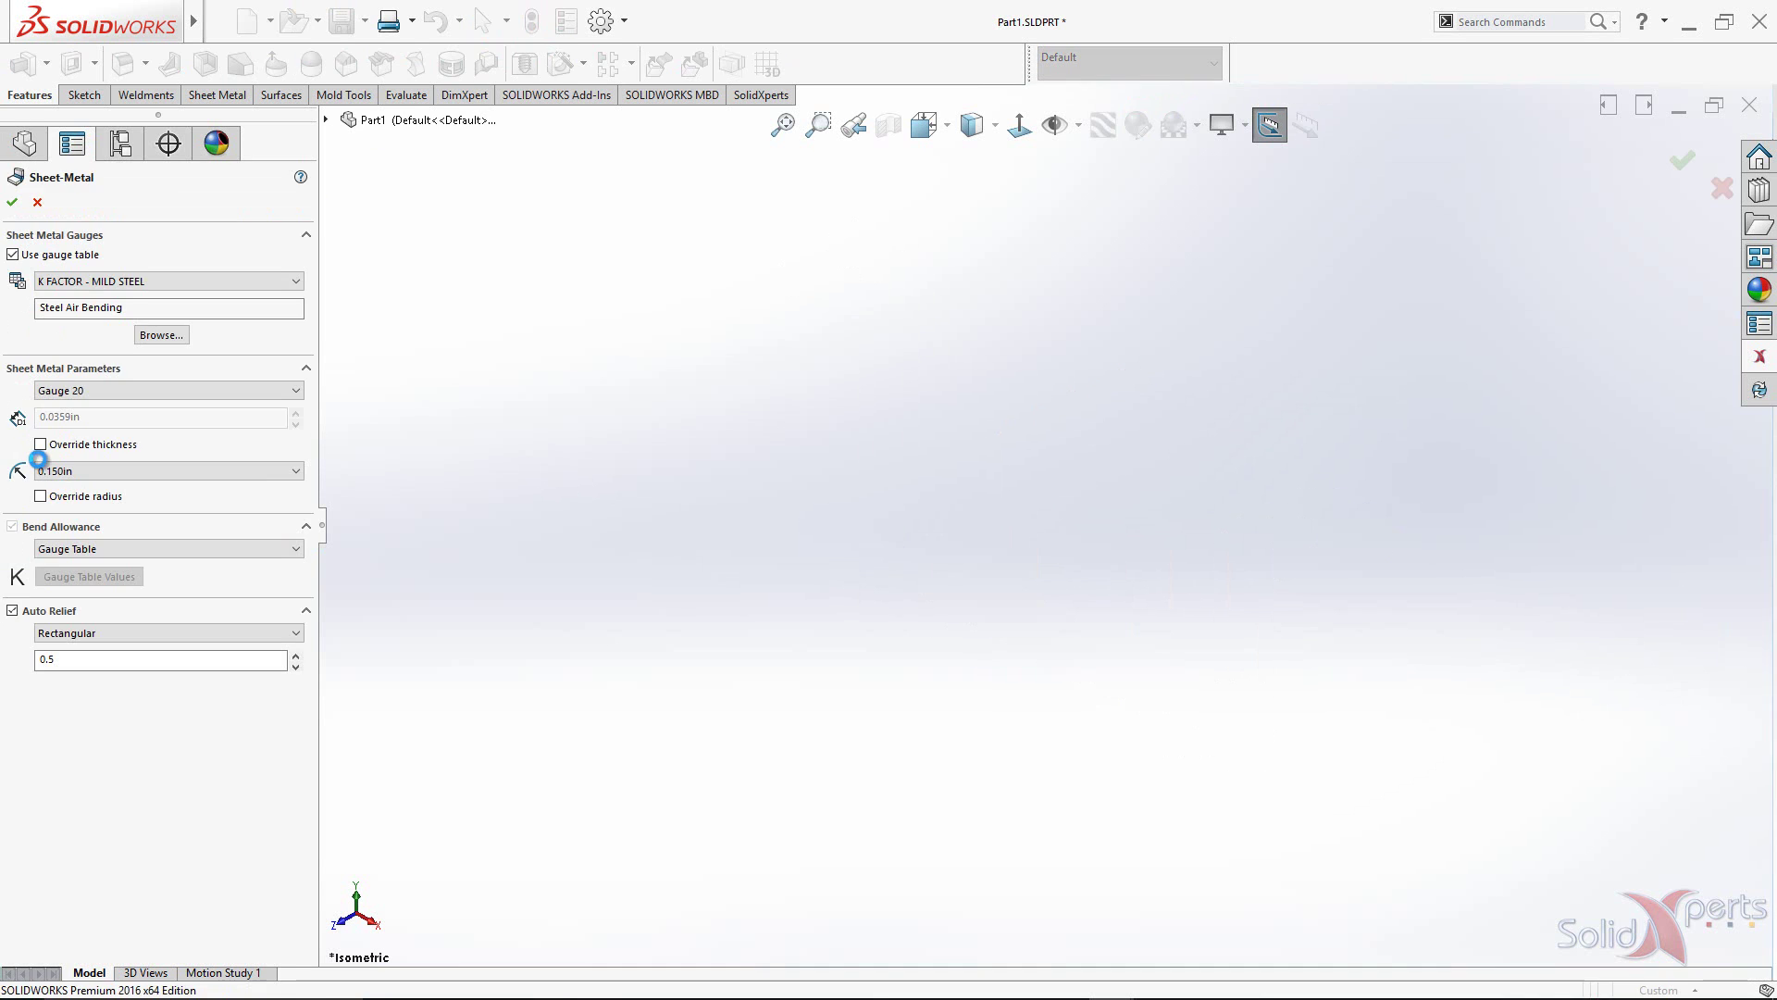
pyautogui.click(95, 389)
pyautogui.click(78, 432)
pyautogui.click(71, 471)
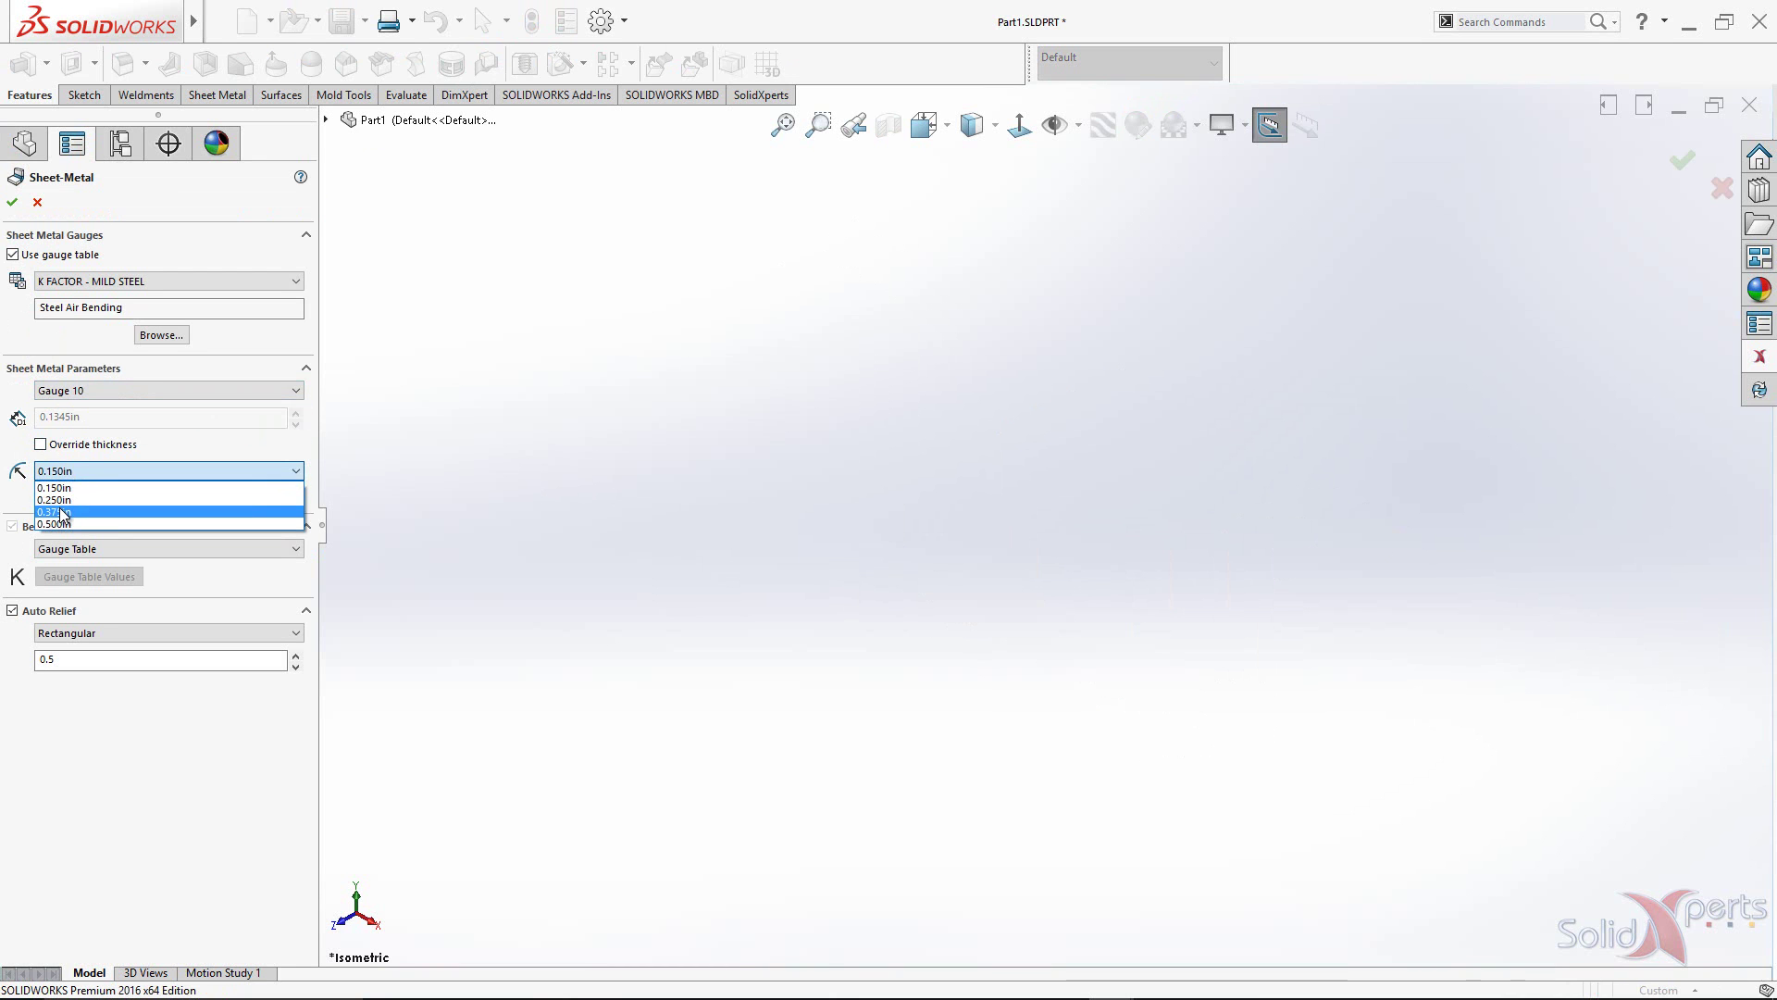
pyautogui.click(59, 512)
pyautogui.click(13, 204)
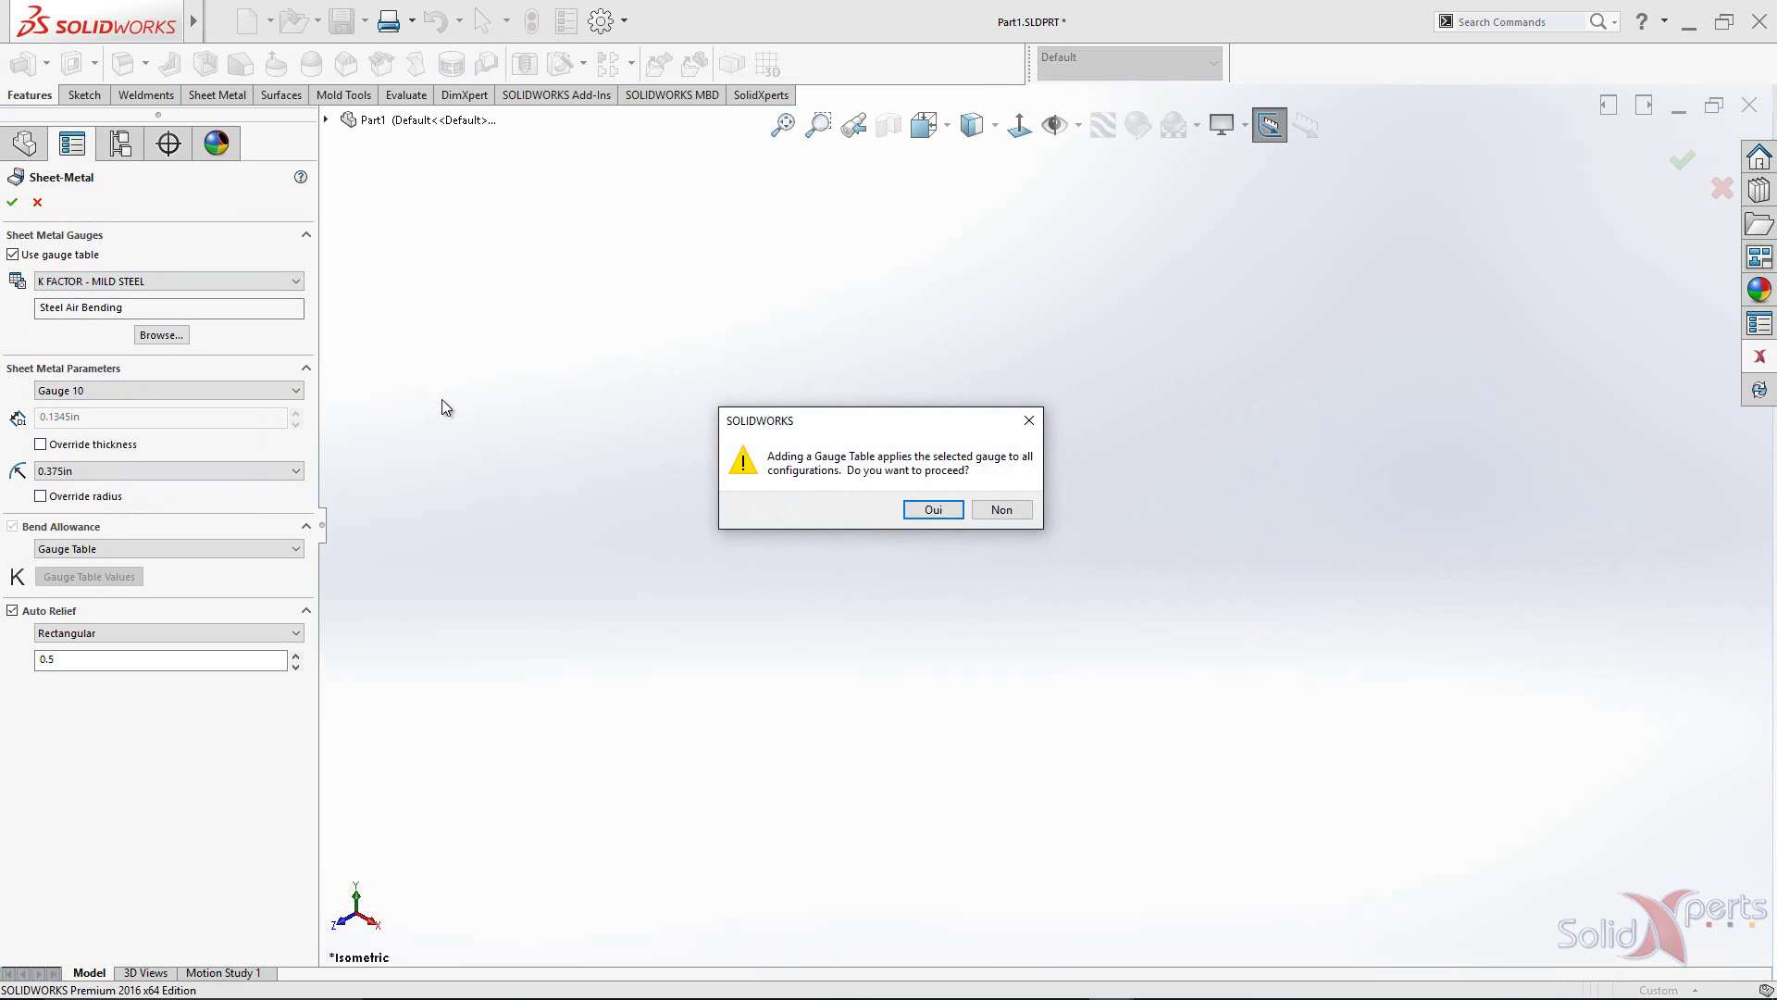
pyautogui.click(925, 510)
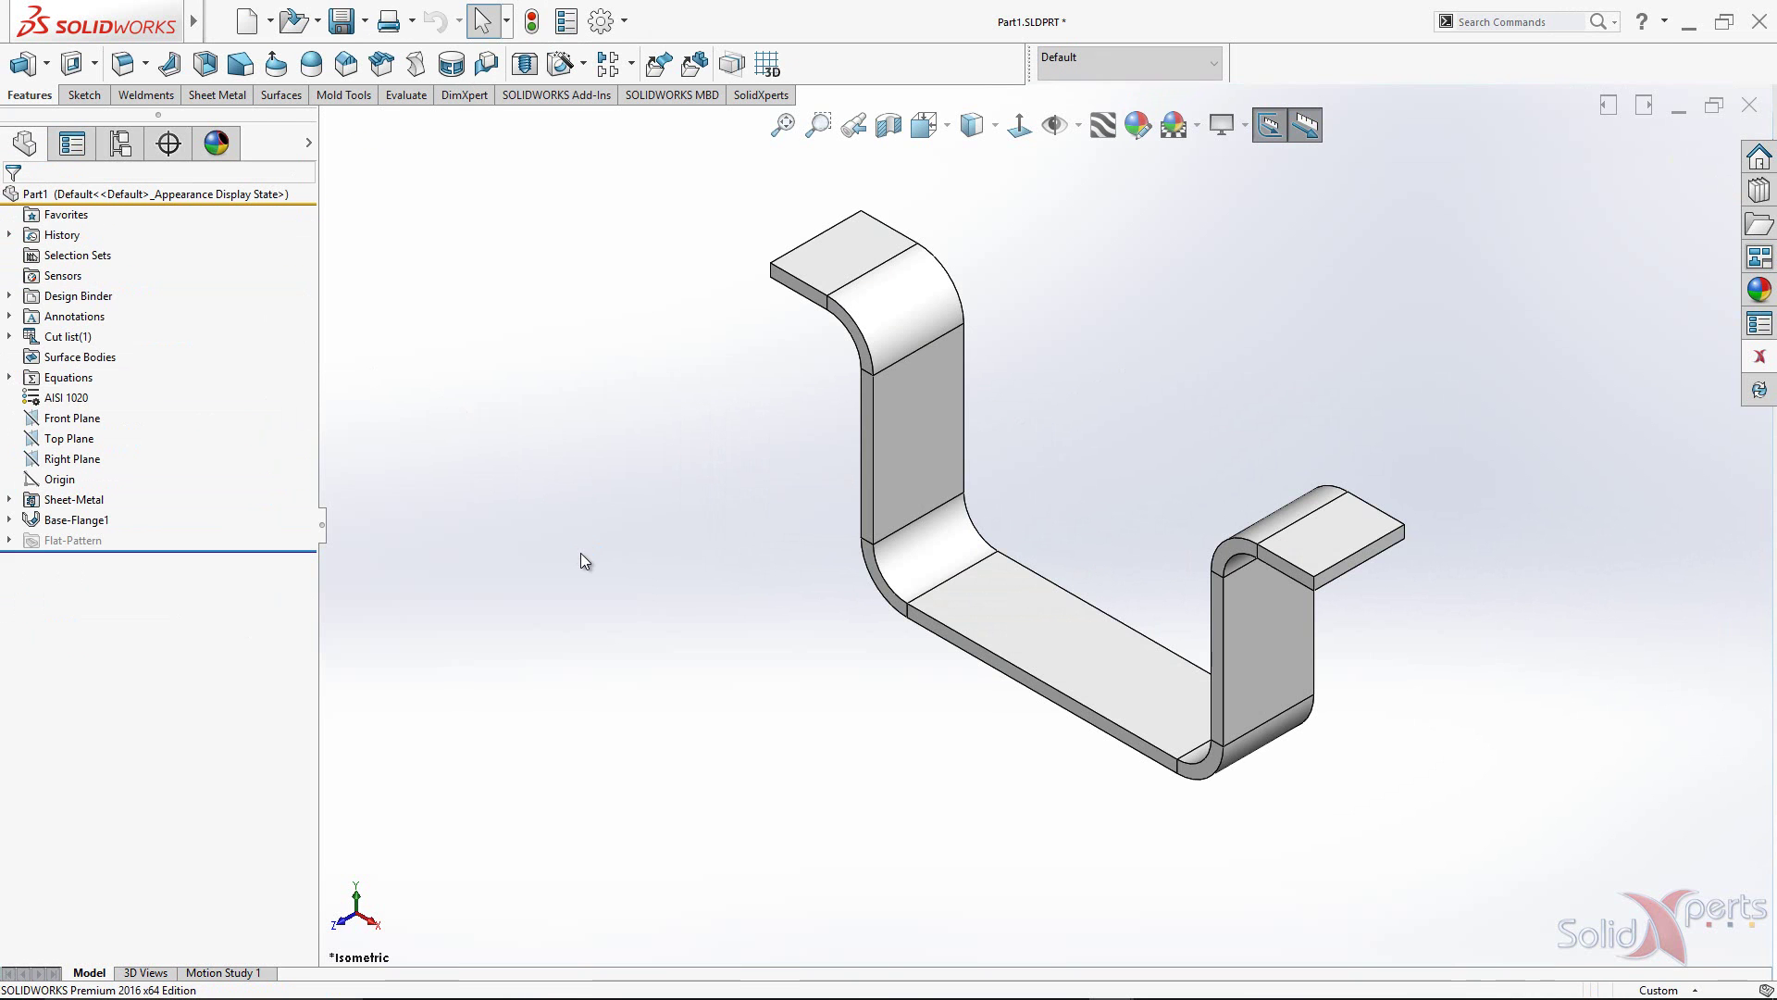
pyautogui.click(10, 378)
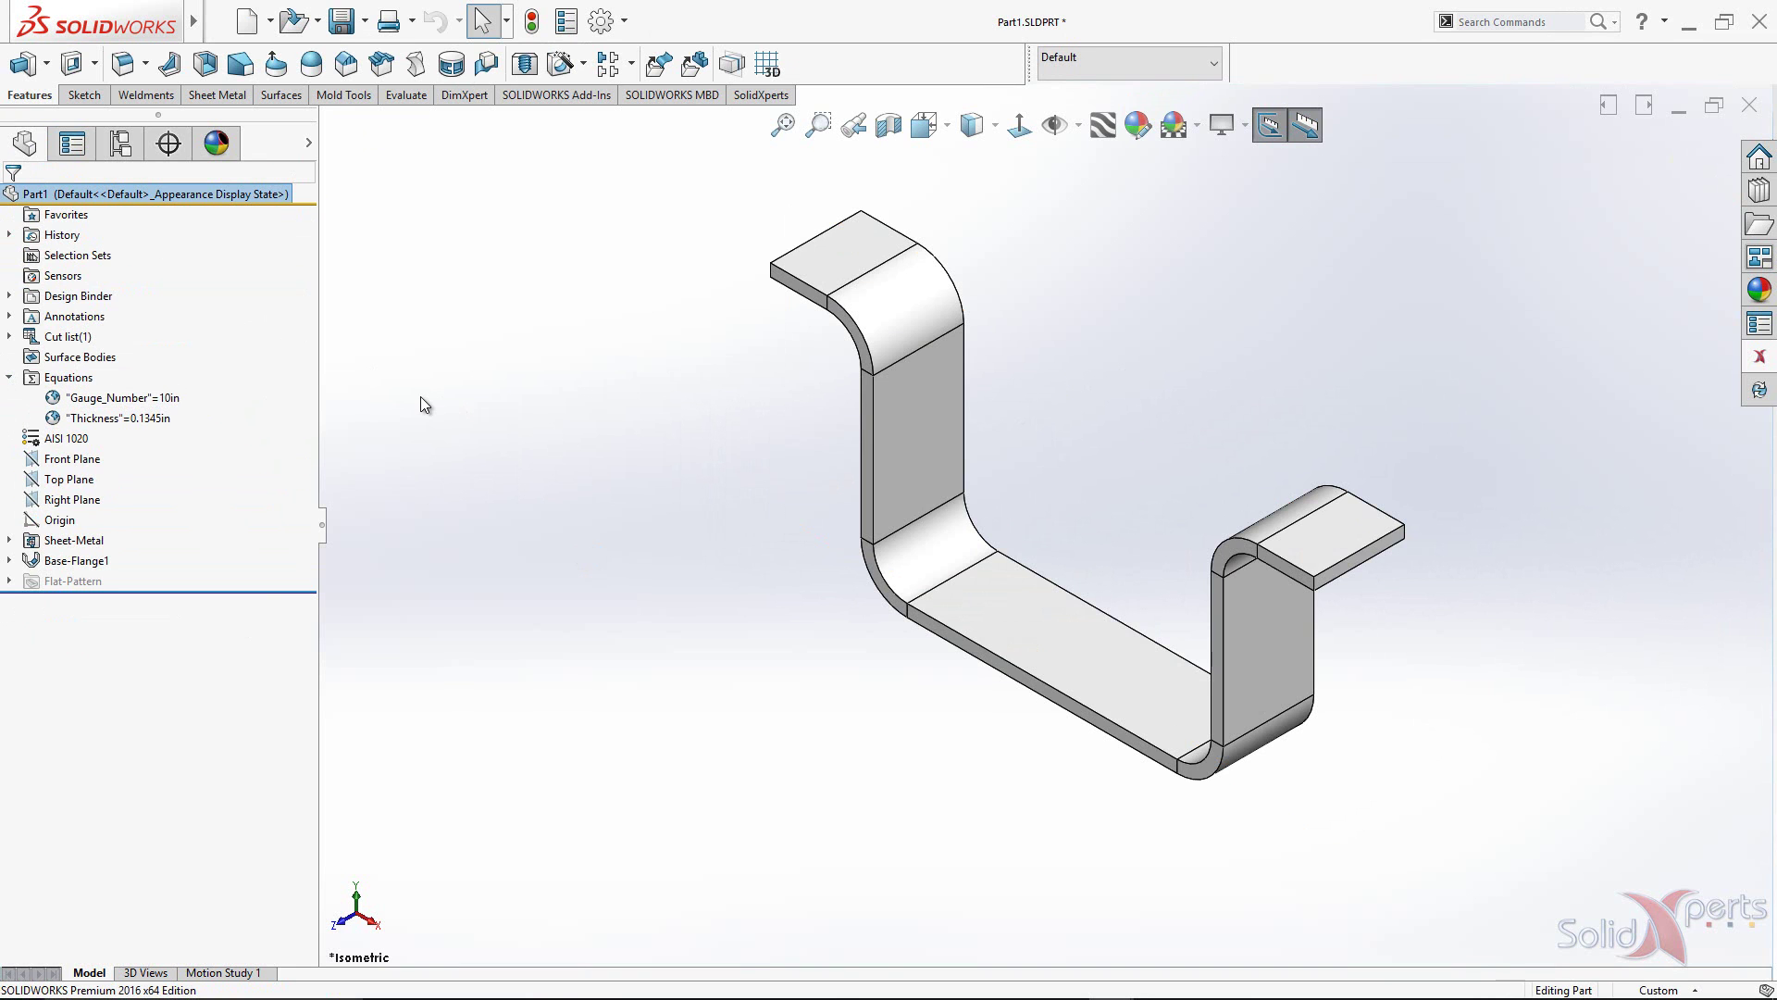
# Step: Return to the bracket drawing, where the note now reads Gauge = 10
pyautogui.rightClick(551, 414)
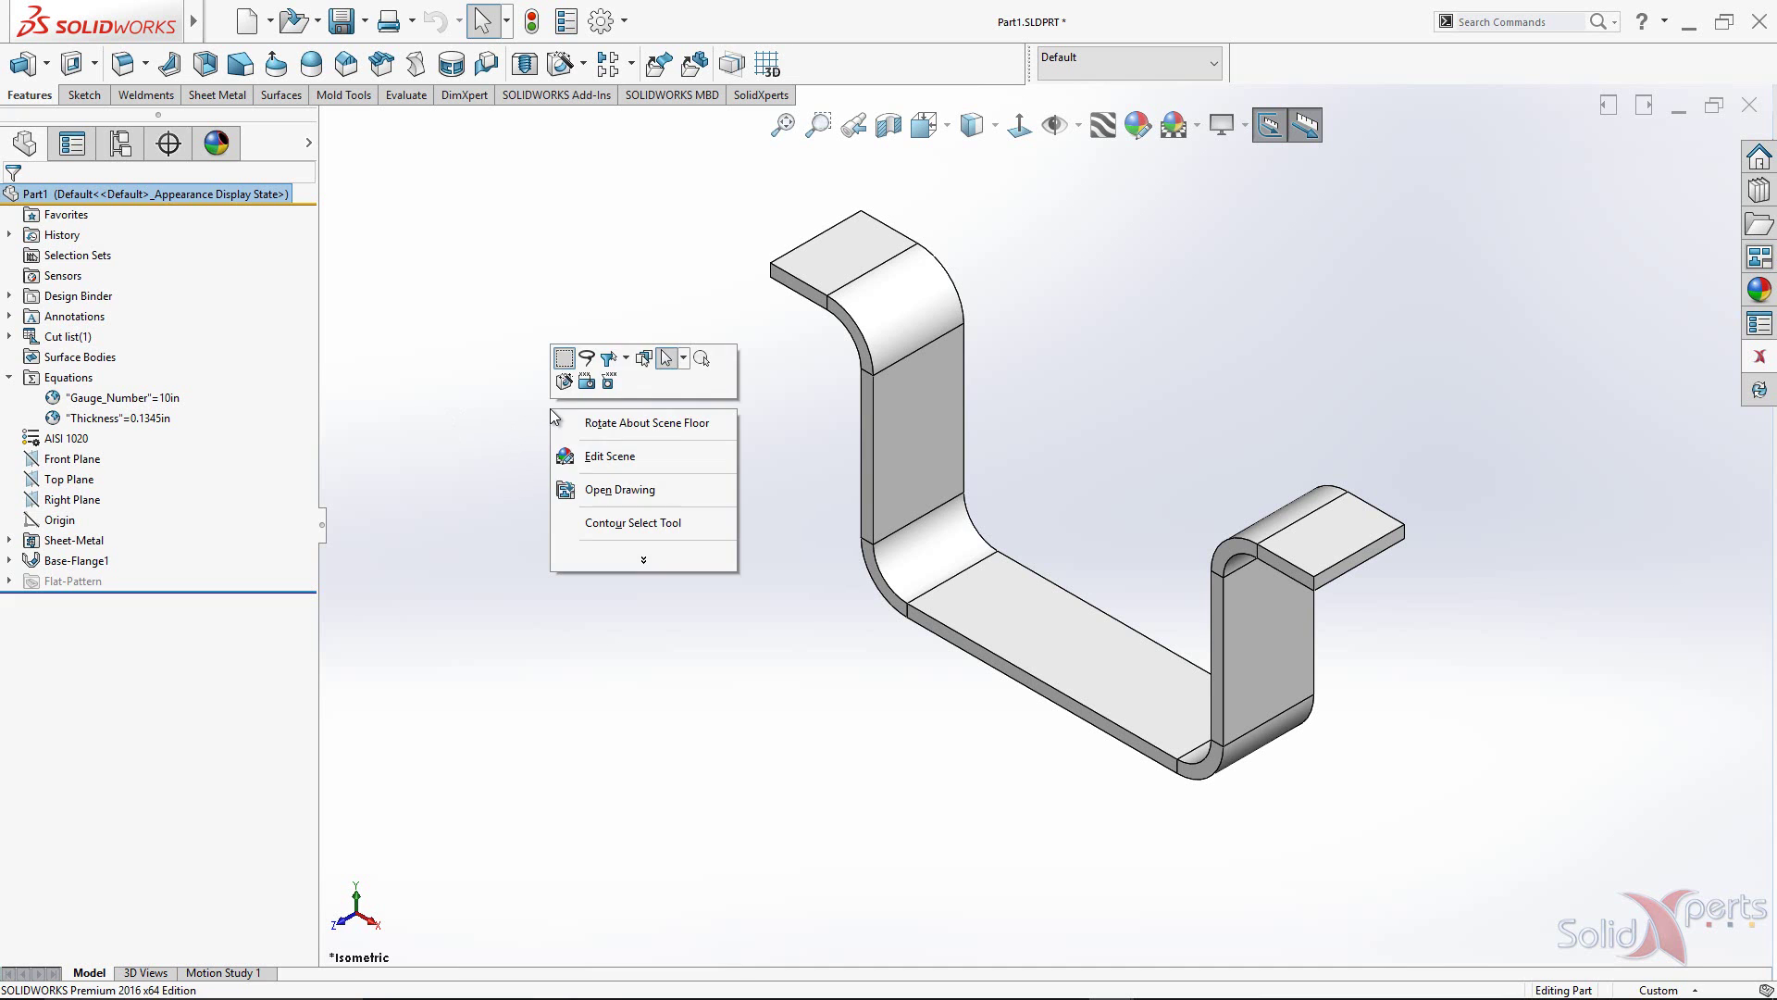
pyautogui.click(602, 490)
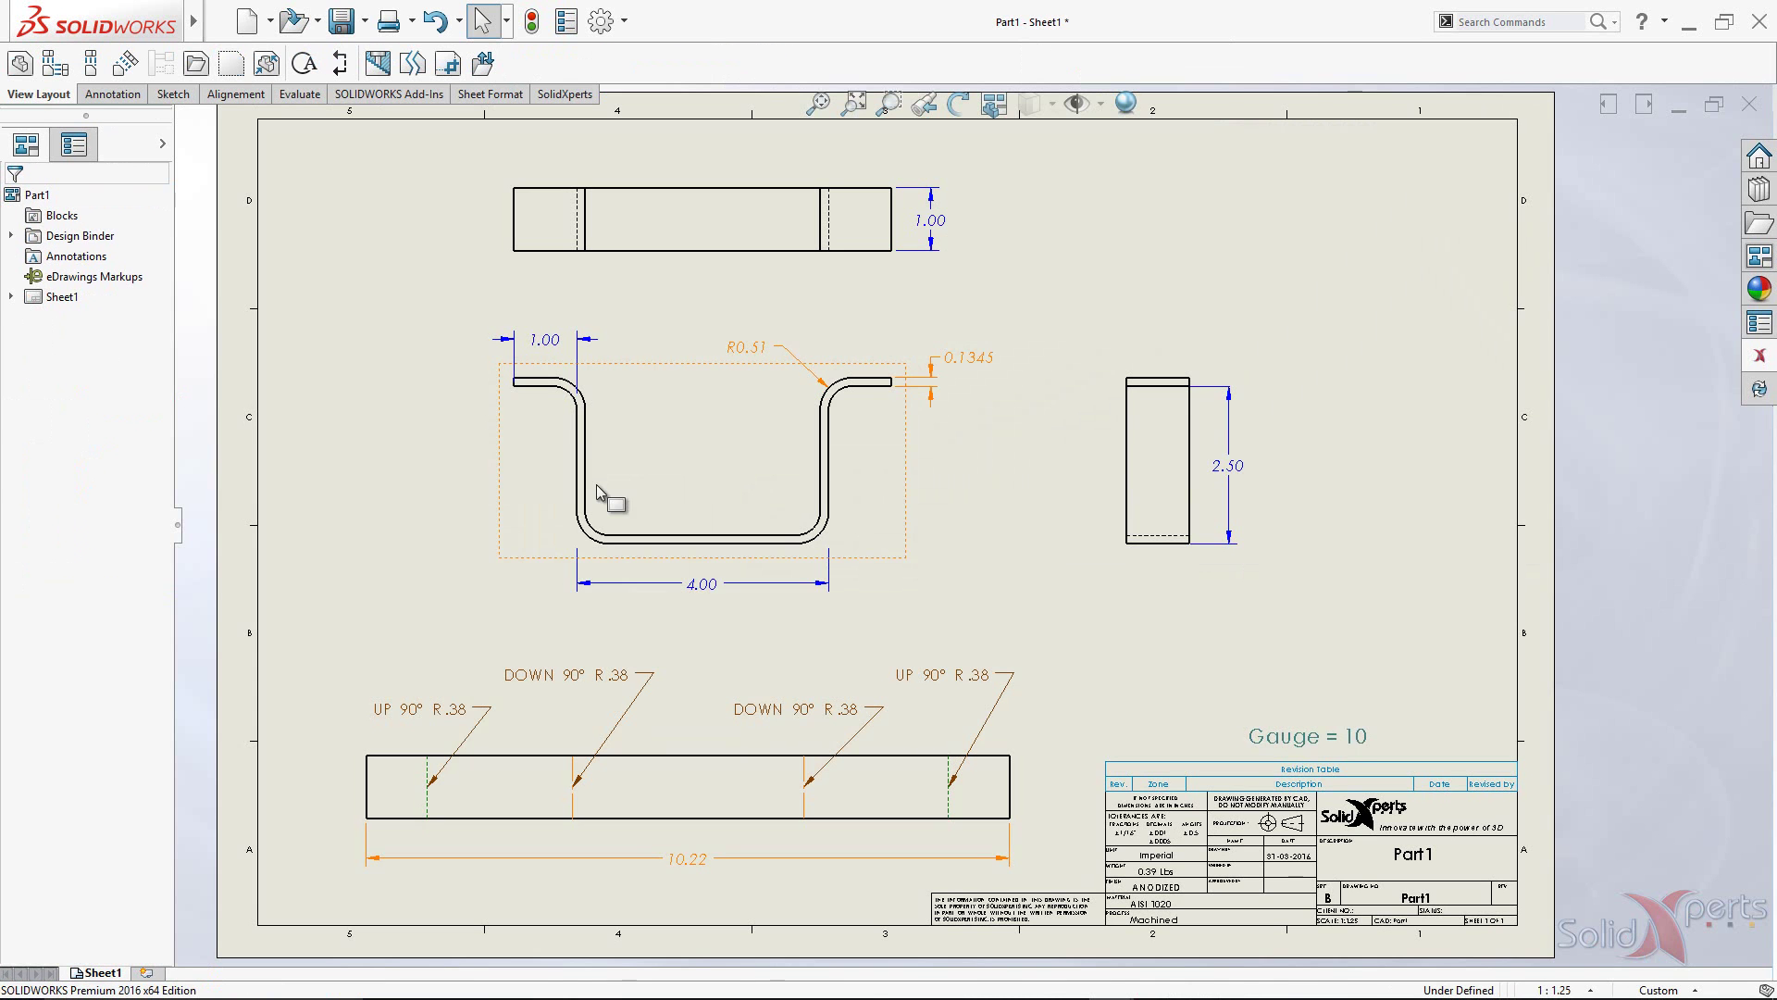